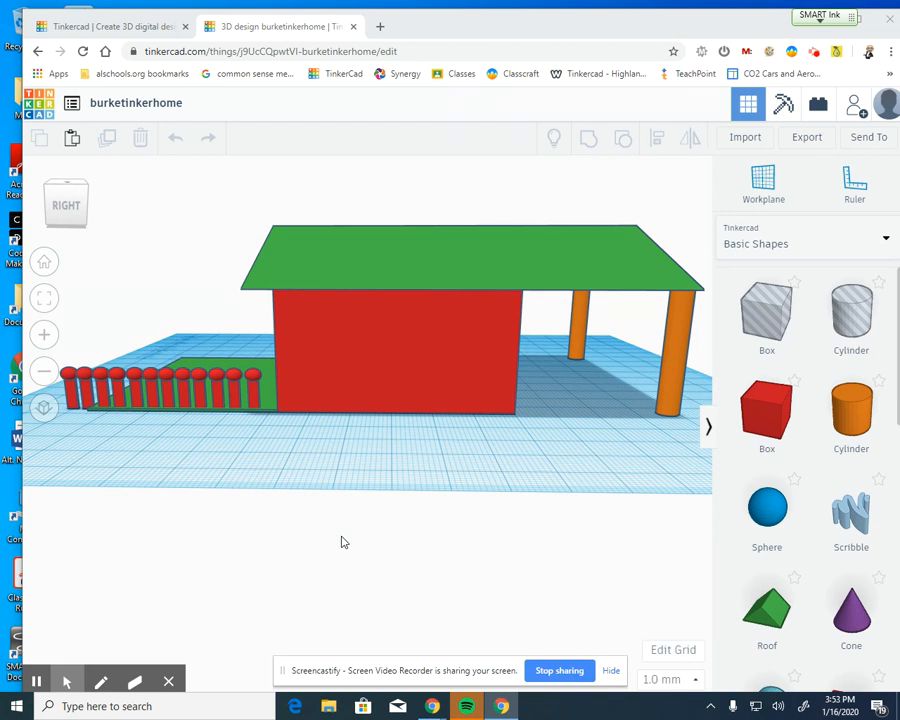
Step: Place a workplane on the red side wall of the house, on the fence side
right_drag(239, 474, 257, 482)
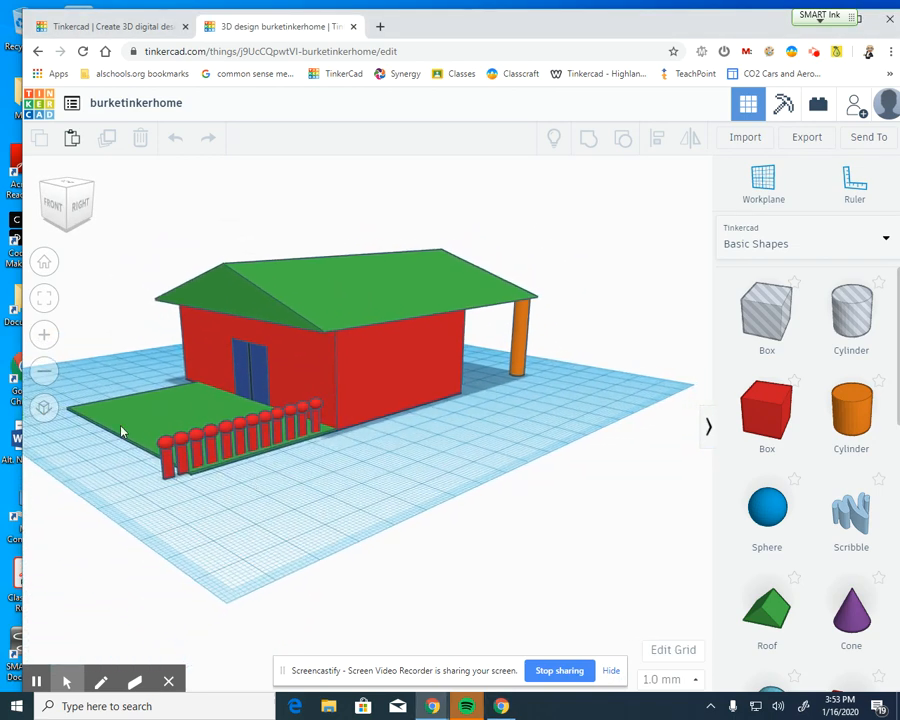
right_drag(478, 432, 377, 450)
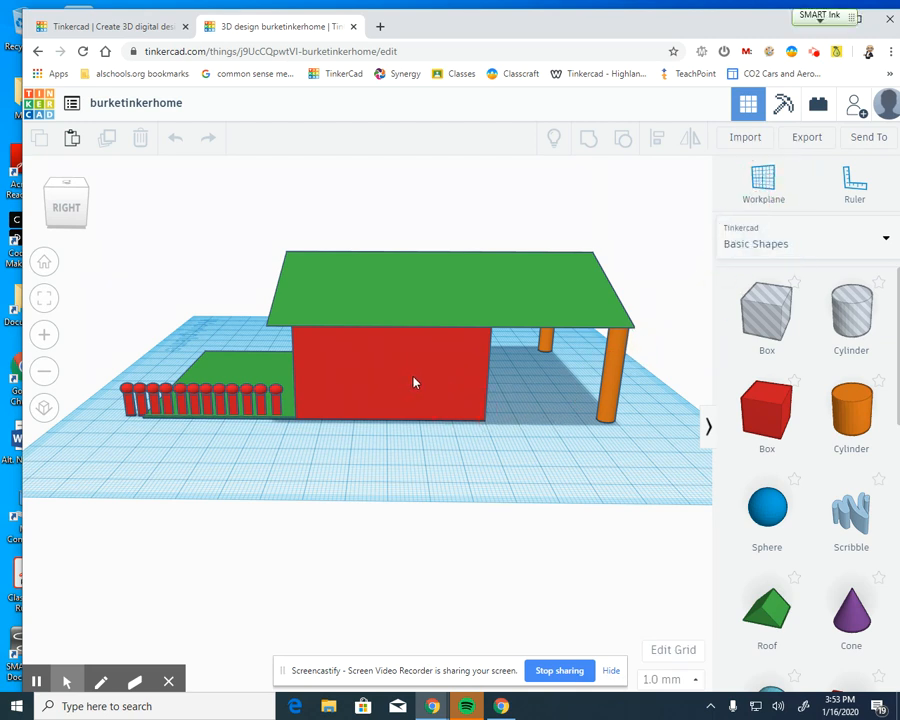
click(763, 182)
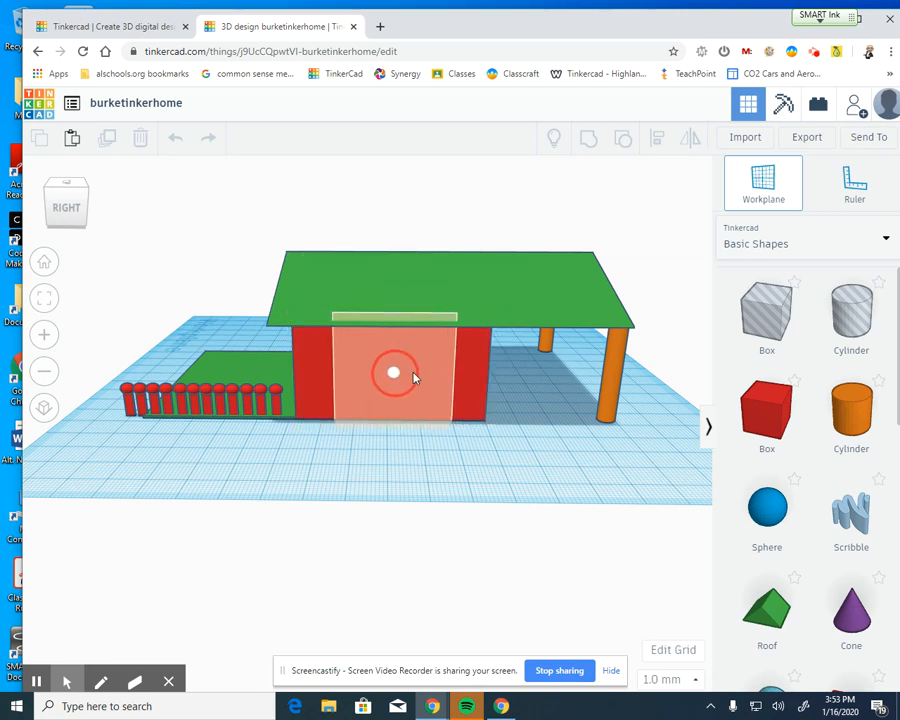
click(449, 372)
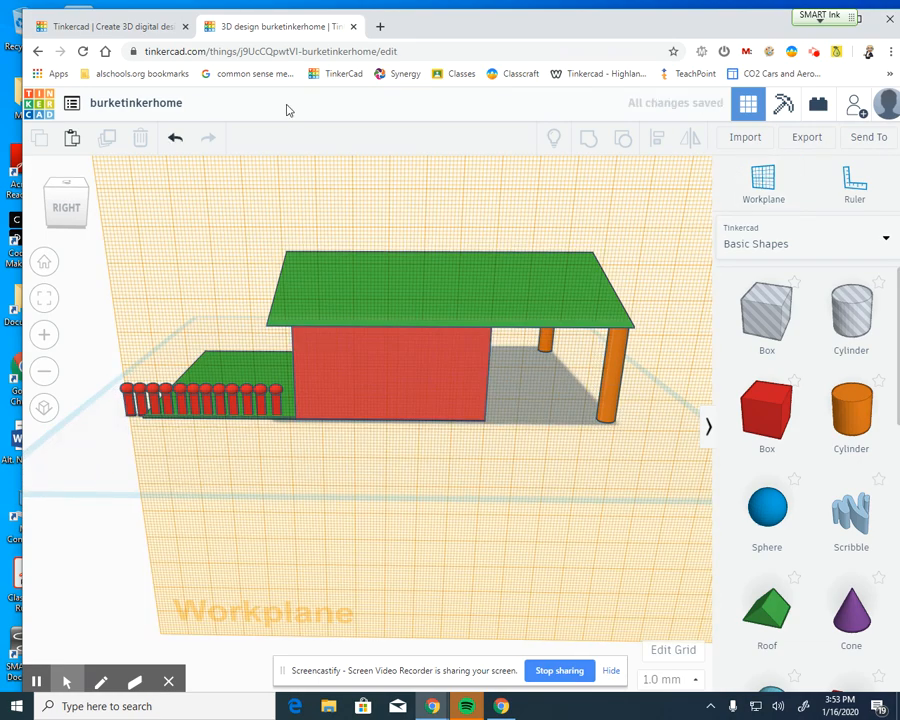
right_drag(103, 533, 295, 528)
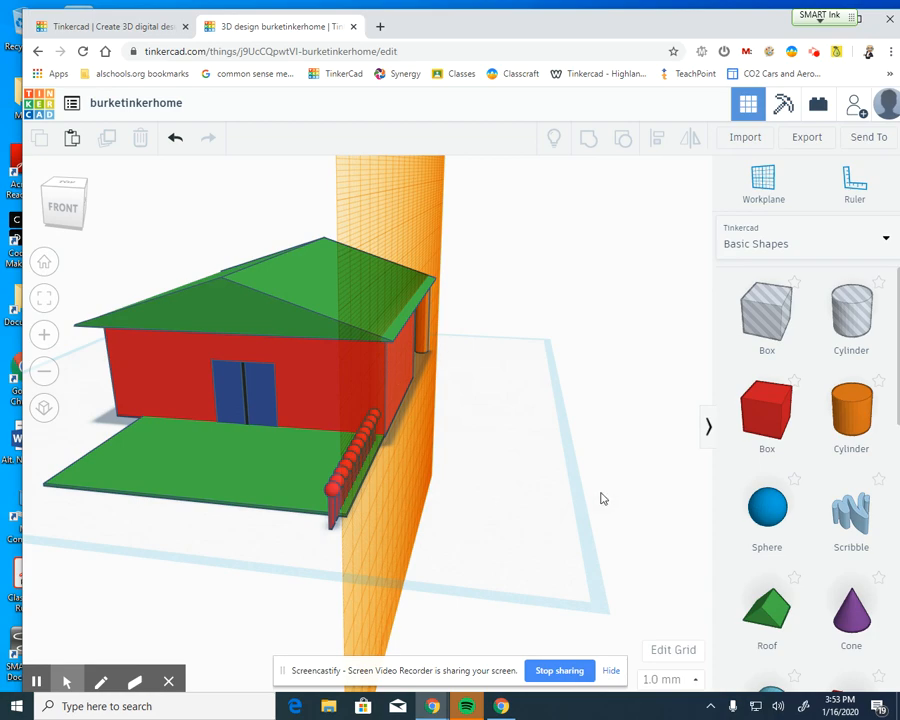
right_drag(641, 466, 509, 461)
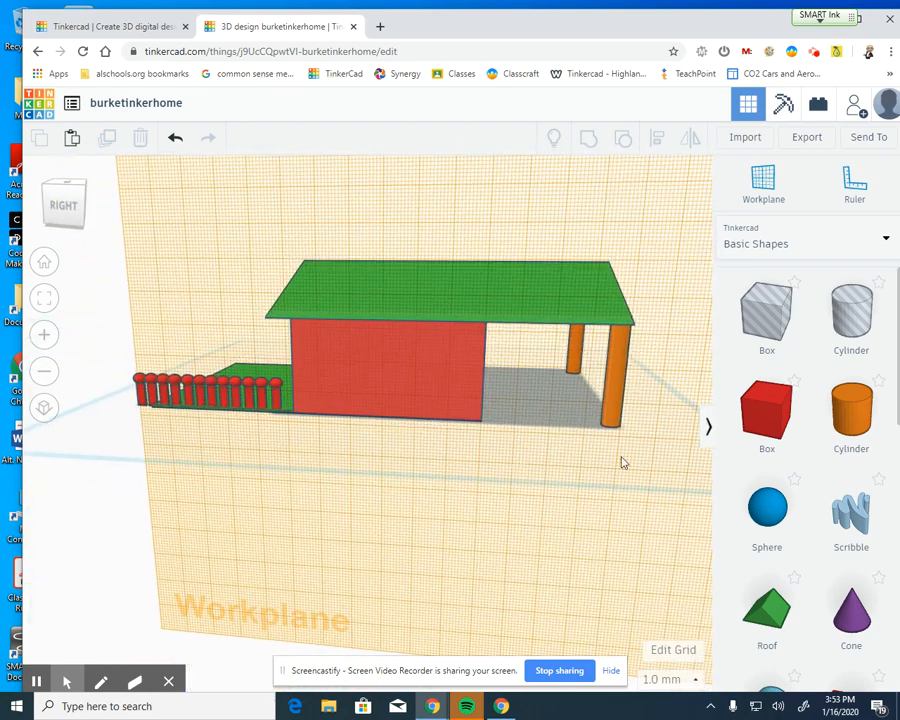
Step: Find the US States shape among all shape generators and place it on the red side wall
click(810, 246)
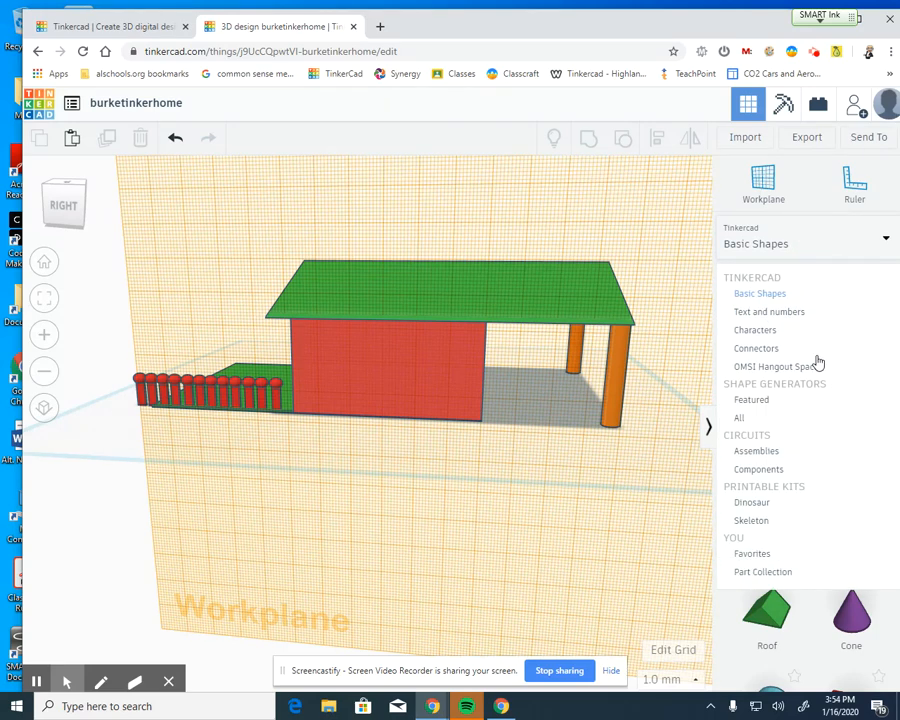
click(741, 420)
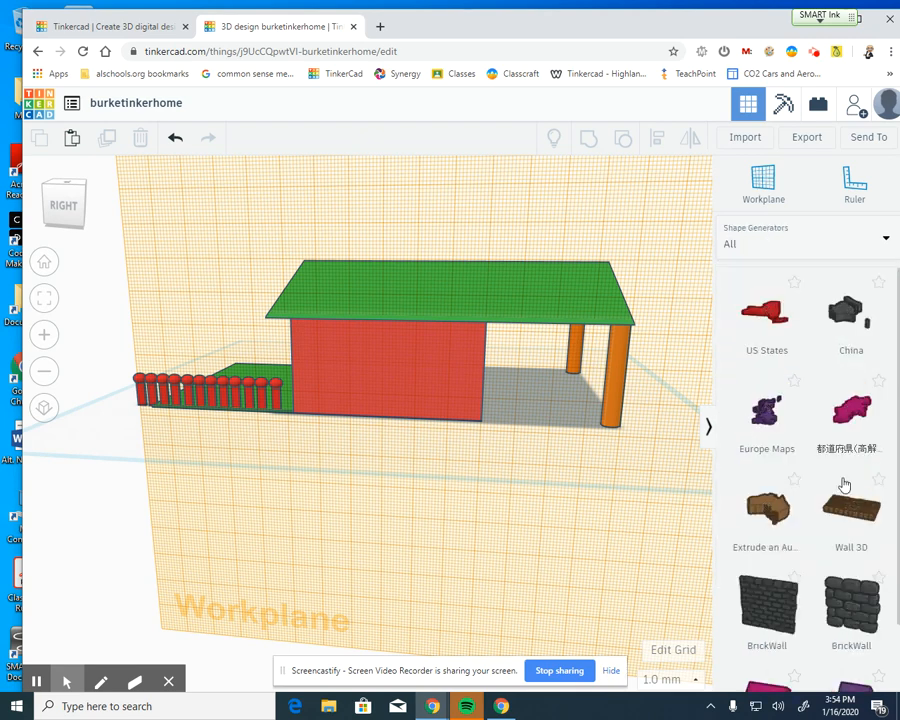
scroll(843, 484, down, 1)
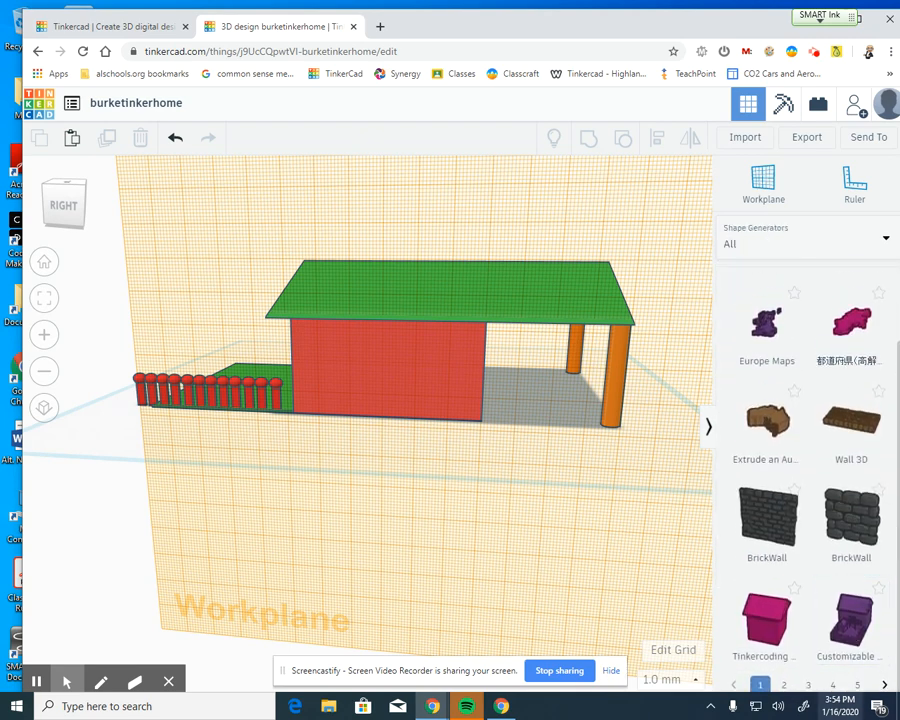
click(808, 685)
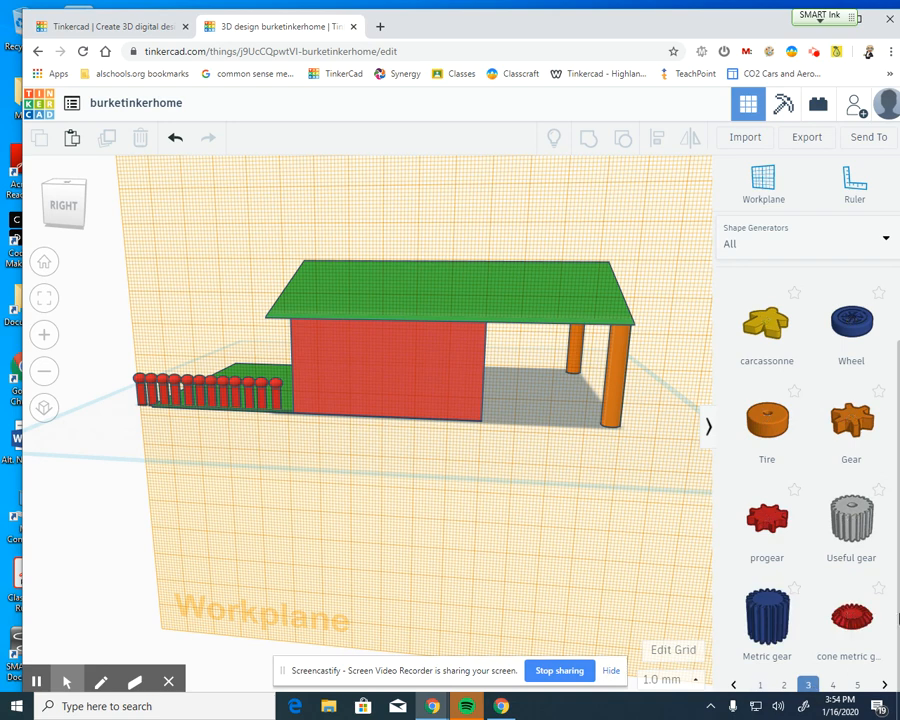
click(761, 686)
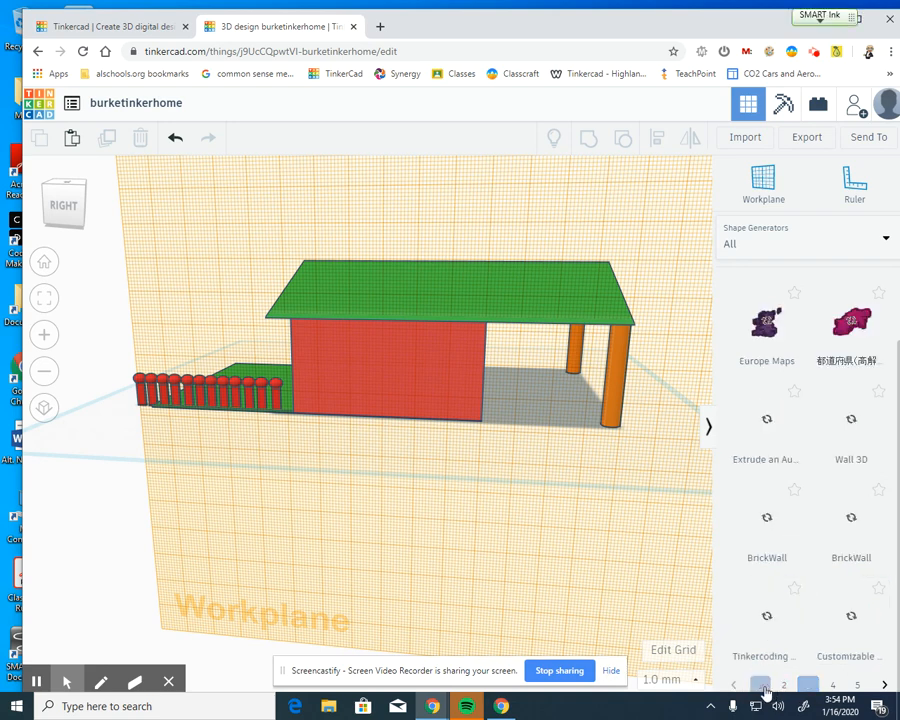
scroll(845, 625, up, 1)
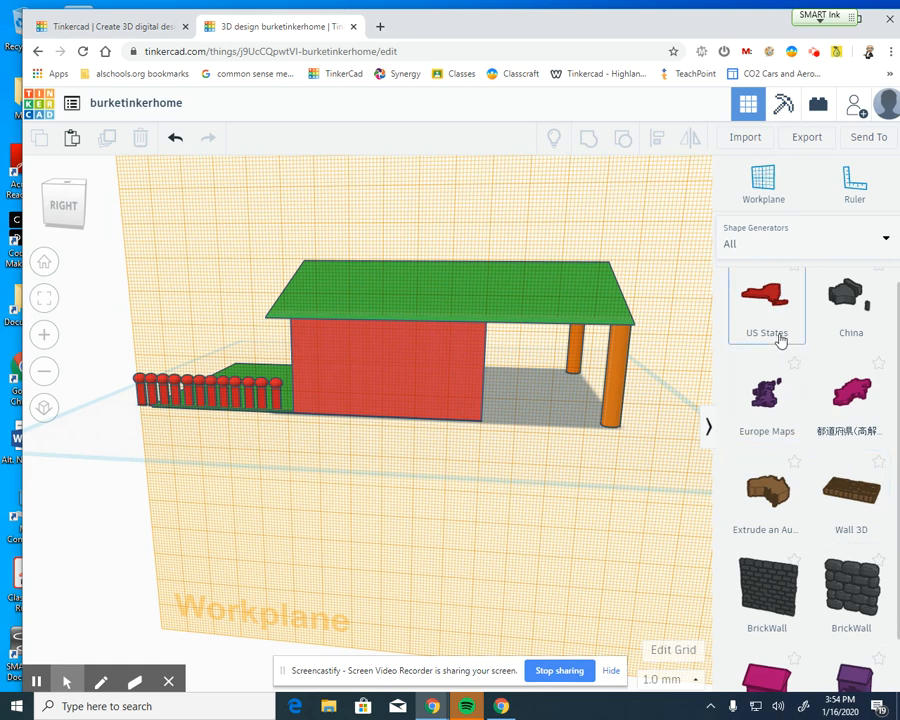
drag(772, 330, 412, 372)
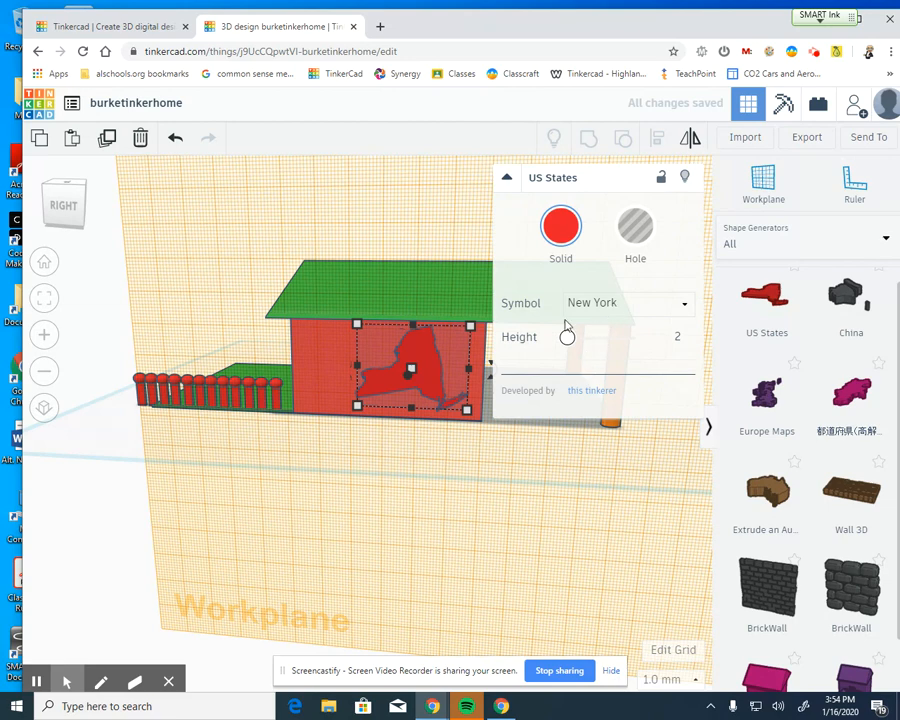
Step: Set the state shape's symbol to Minnesota and turn it into a hole
click(603, 309)
scroll(598, 355, down, 3)
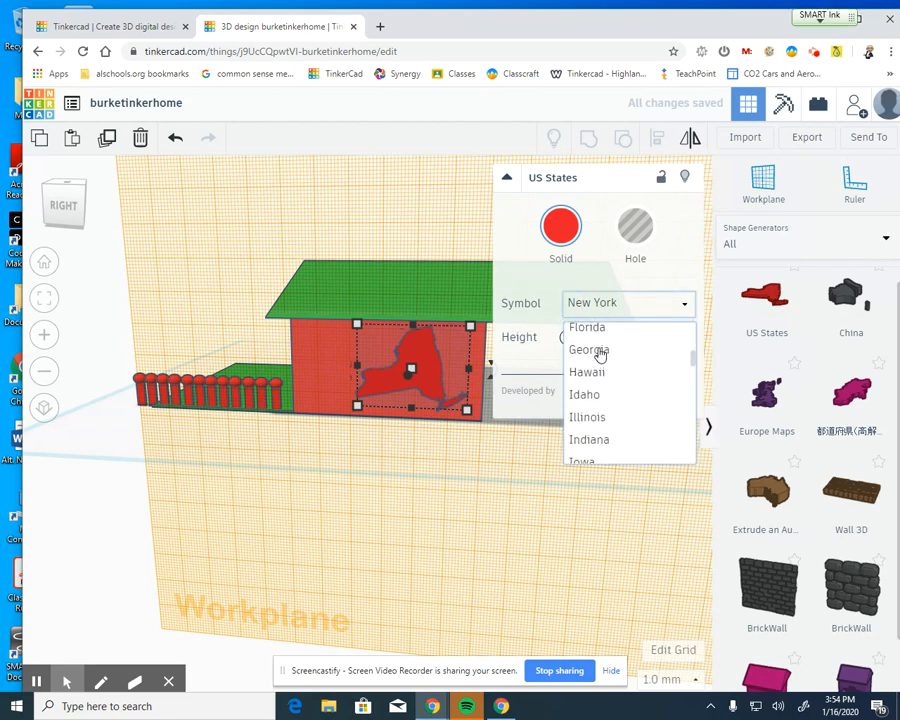
scroll(612, 395, down, 1)
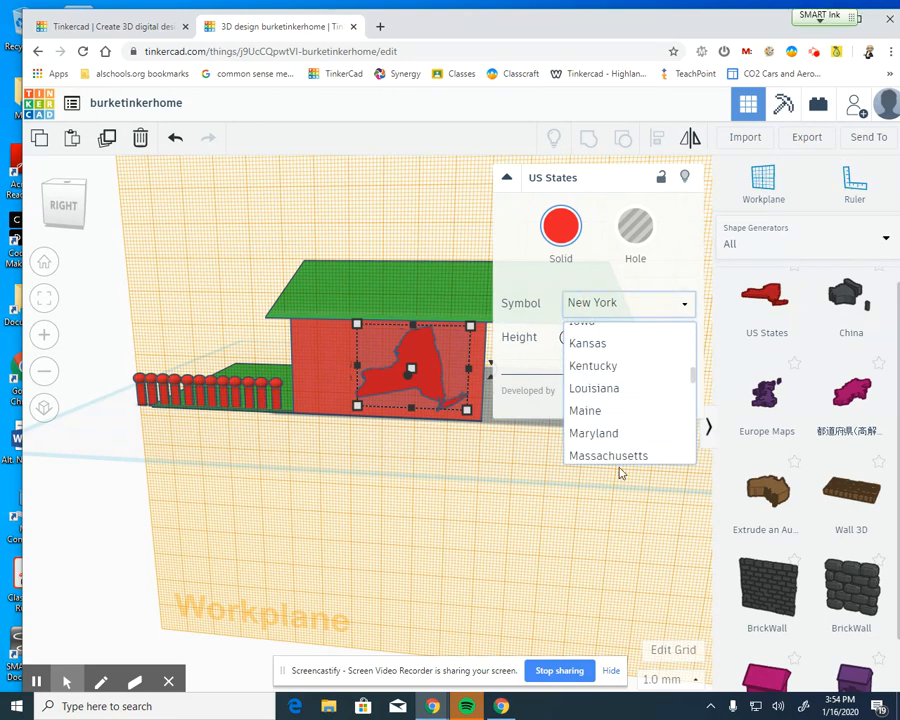
scroll(620, 455, down, 1)
click(606, 430)
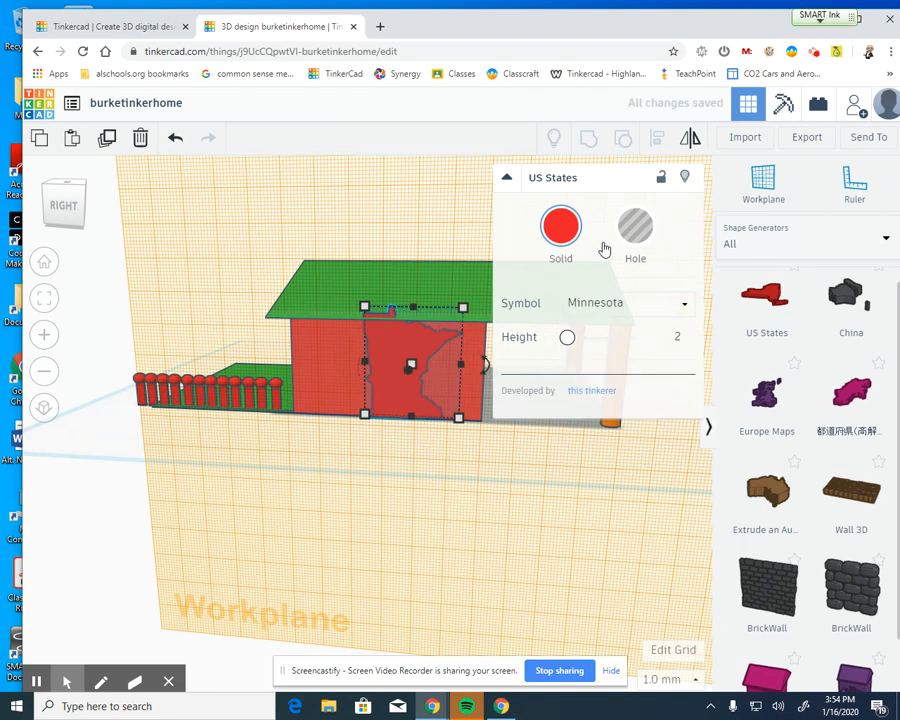
click(645, 238)
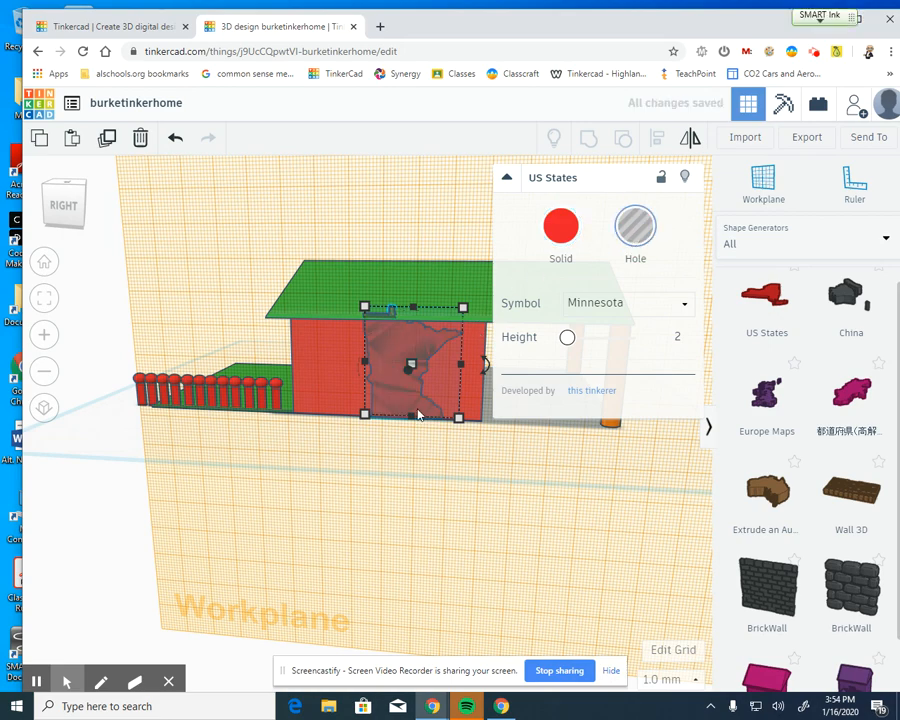
Step: Enlarge the Minnesota hole to about 32 by 33 mm across the wall and stretch its depth outward
right_drag(367, 497, 407, 443)
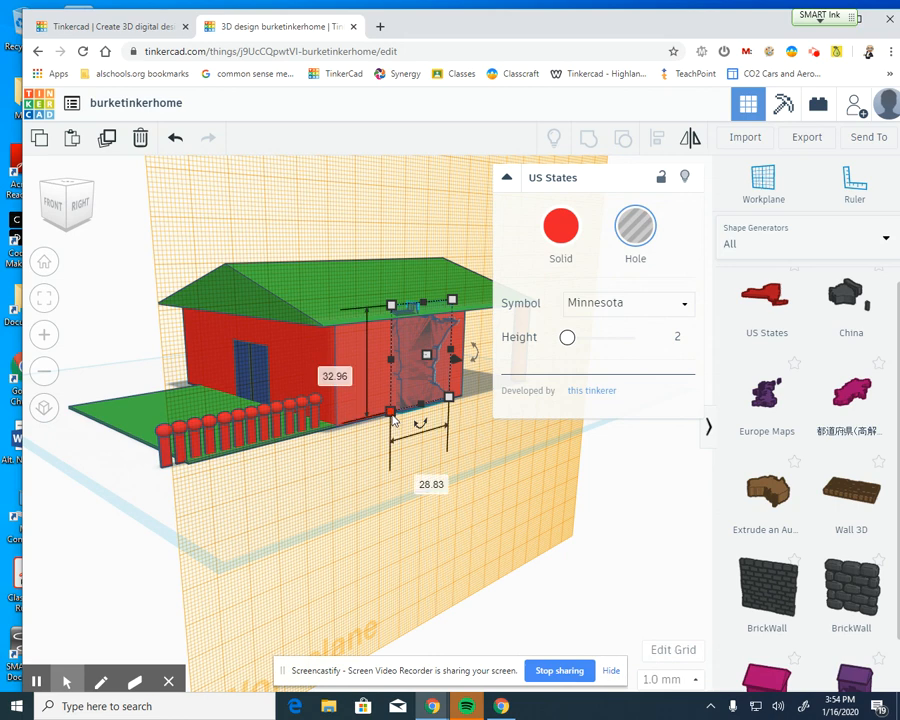
mouse_move(395, 418)
mouse_down()
mouse_move(407, 418)
mouse_move(375, 418)
mouse_move(382, 415)
mouse_up()
drag(423, 363, 457, 406)
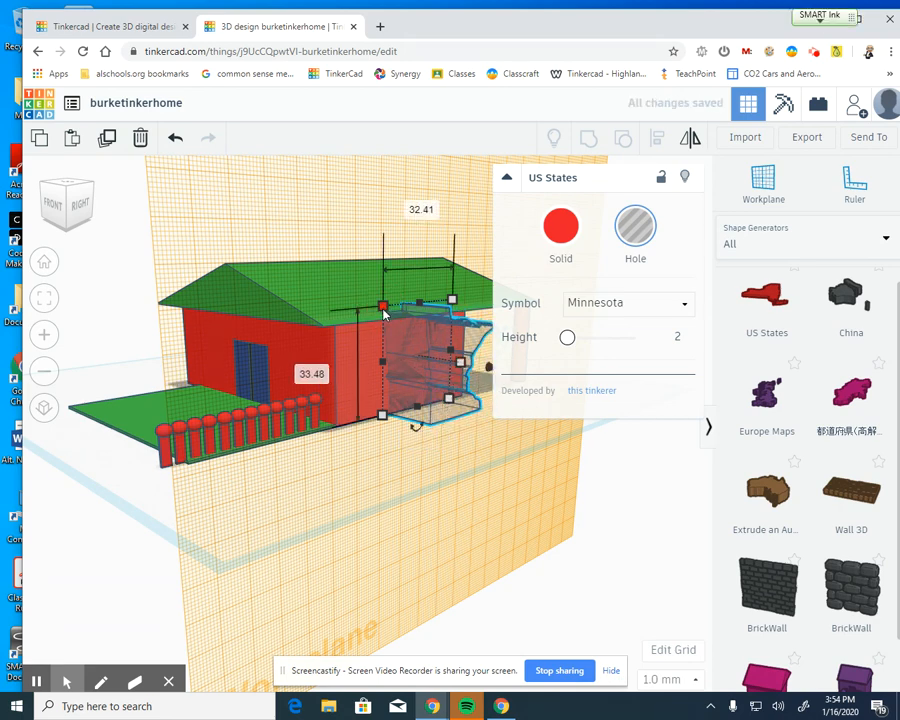
right_drag(501, 494, 373, 490)
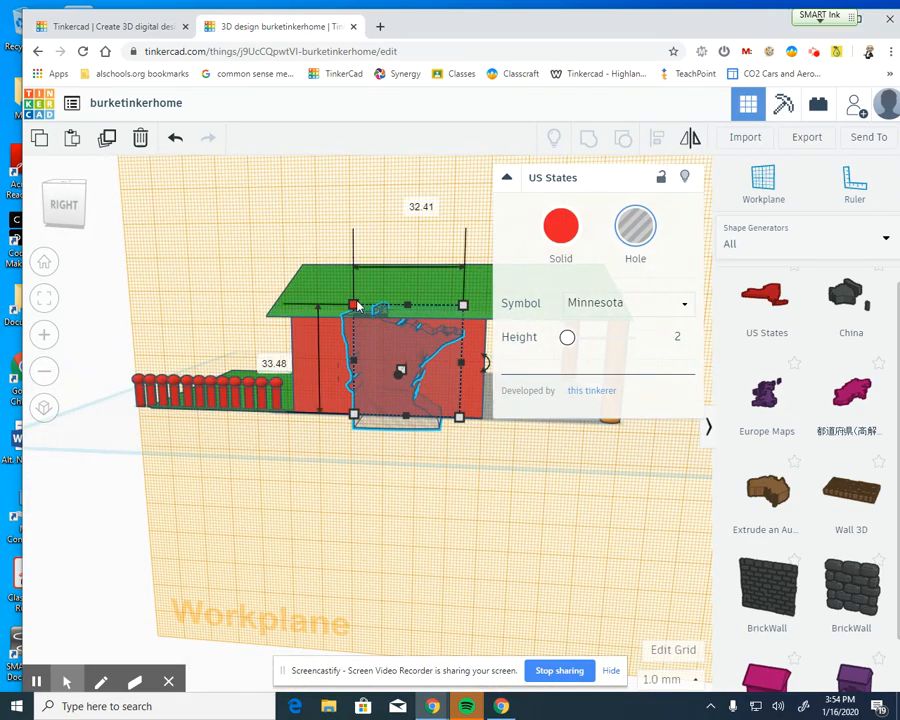
Step: Set both the height and the width of the Minnesota hole along the wall to 15 mm
click(262, 358)
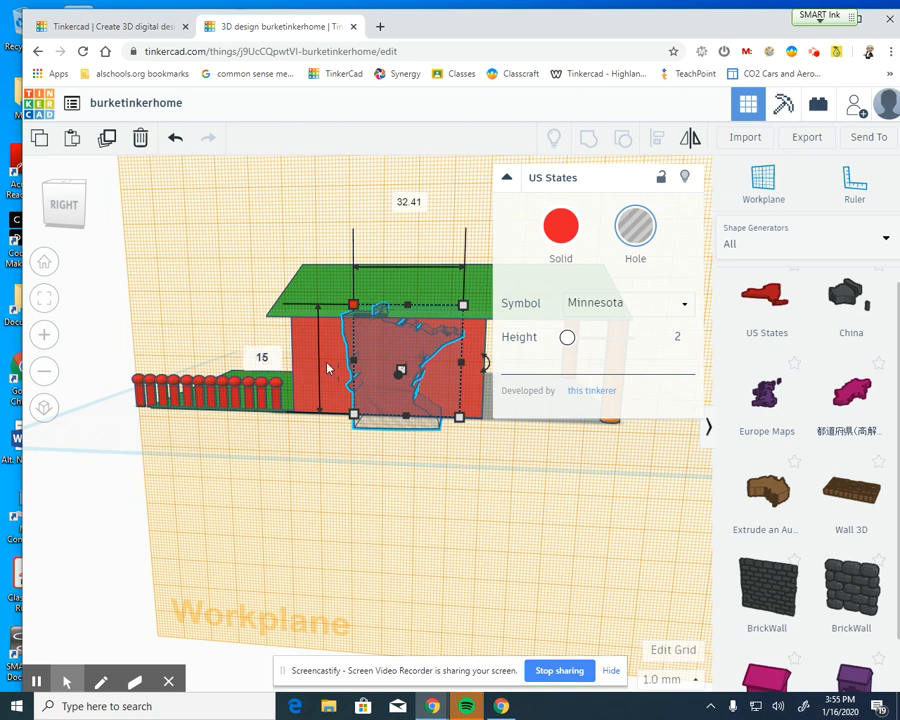
key(Return)
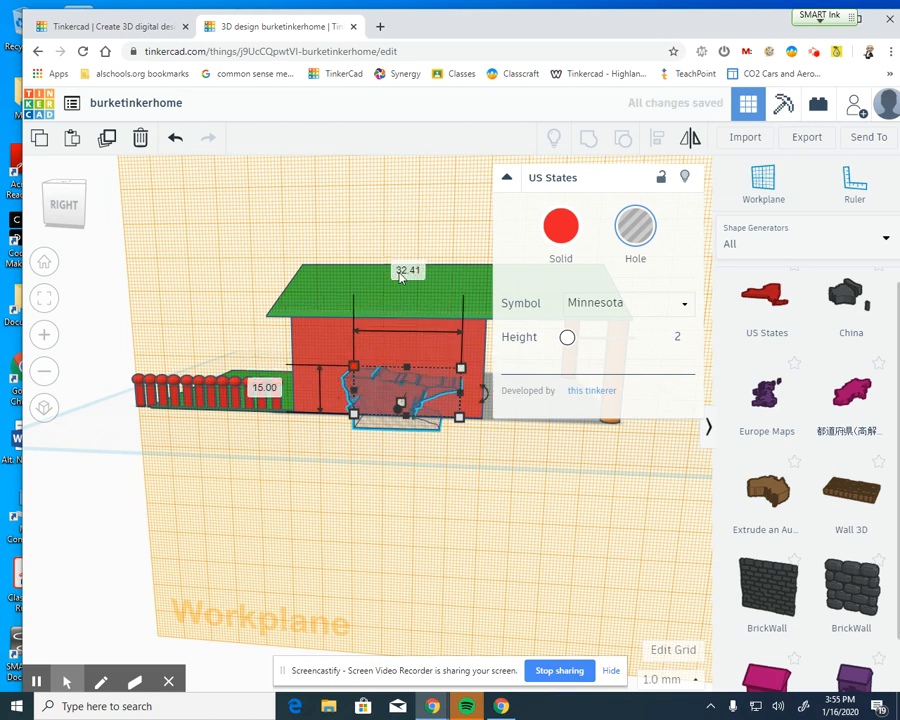
click(403, 270)
text(15)
key(Return)
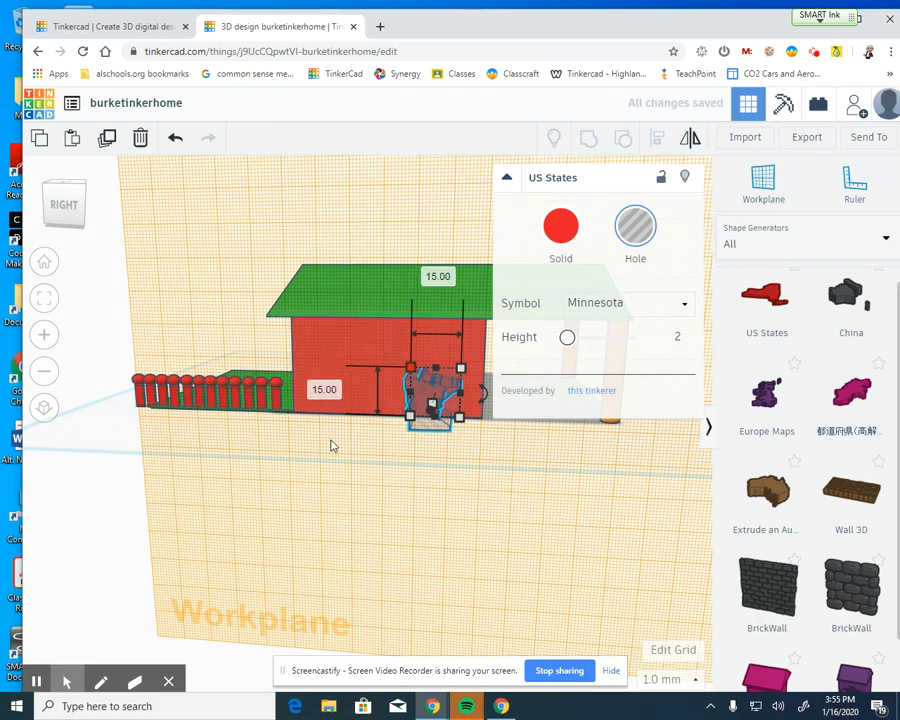
click(400, 454)
Step: Move the Minnesota hole about 11 mm up the side wall, to window height under the roof
right_drag(400, 454, 318, 467)
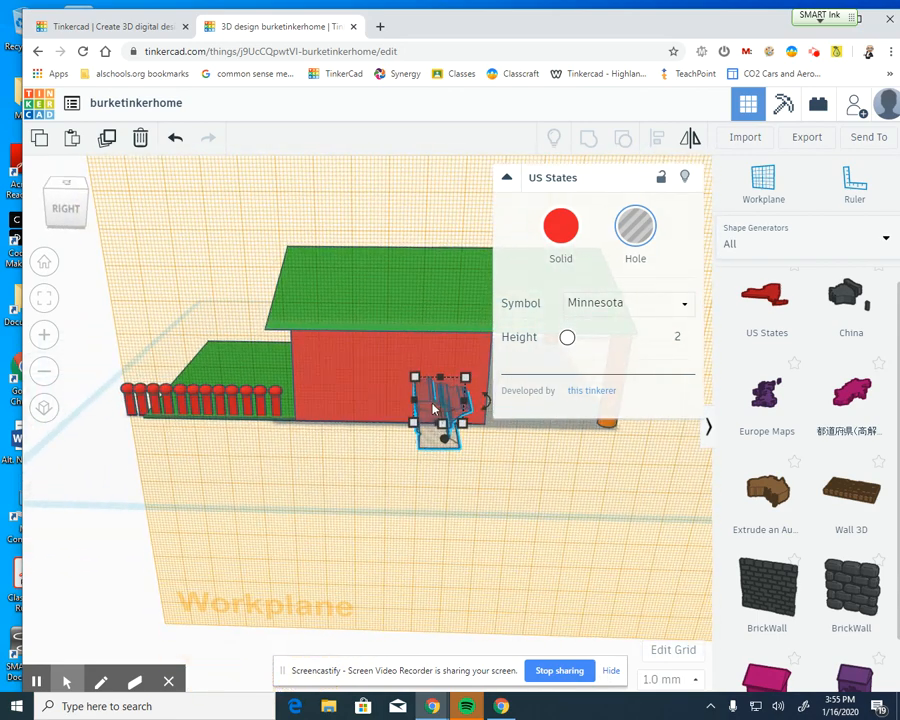
click(322, 286)
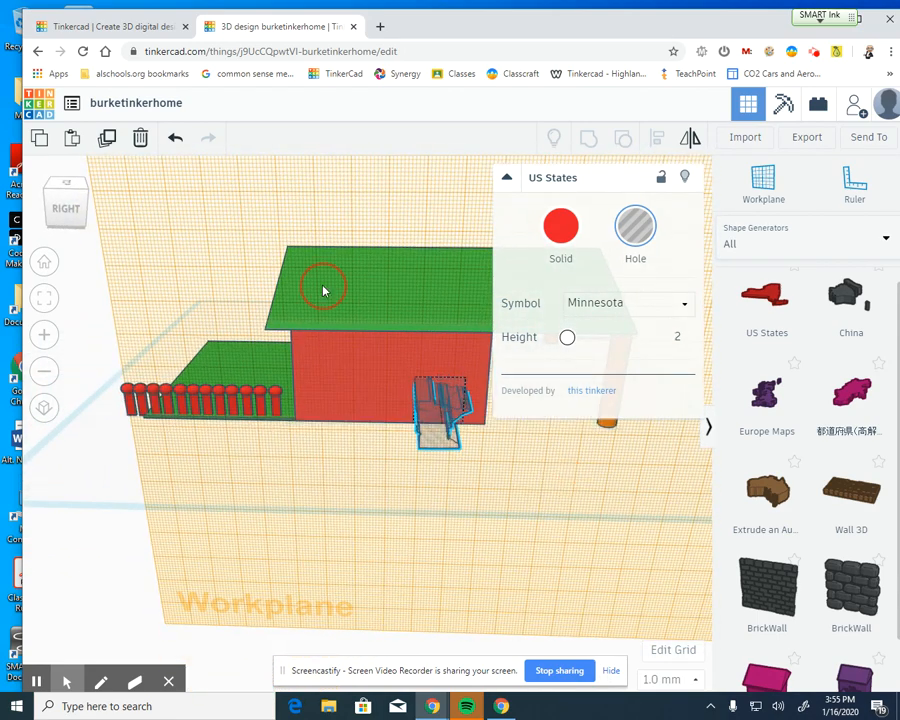
click(428, 414)
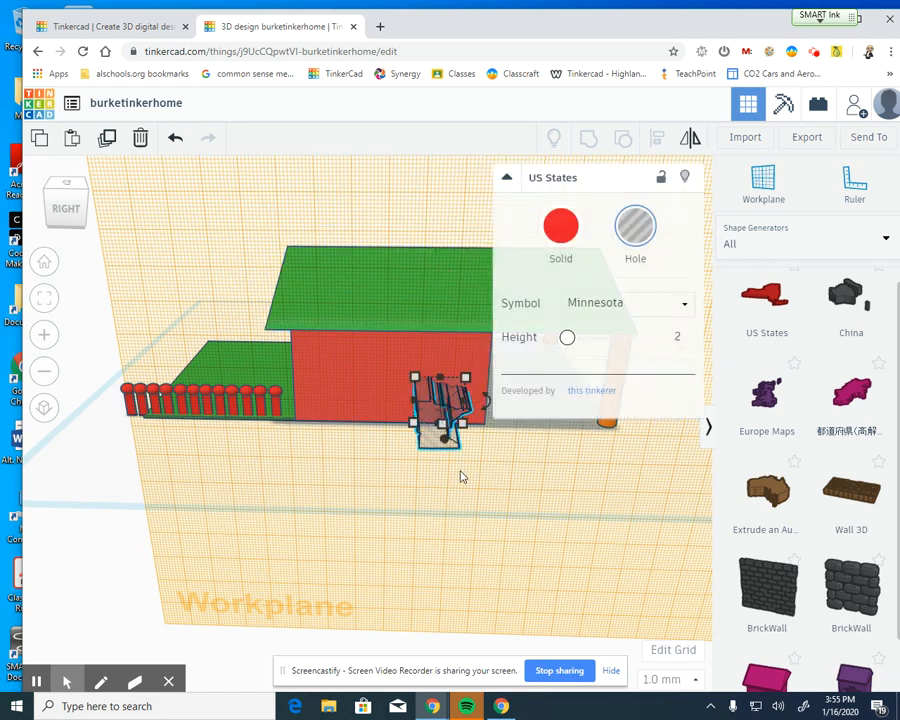
right_drag(452, 473, 424, 408)
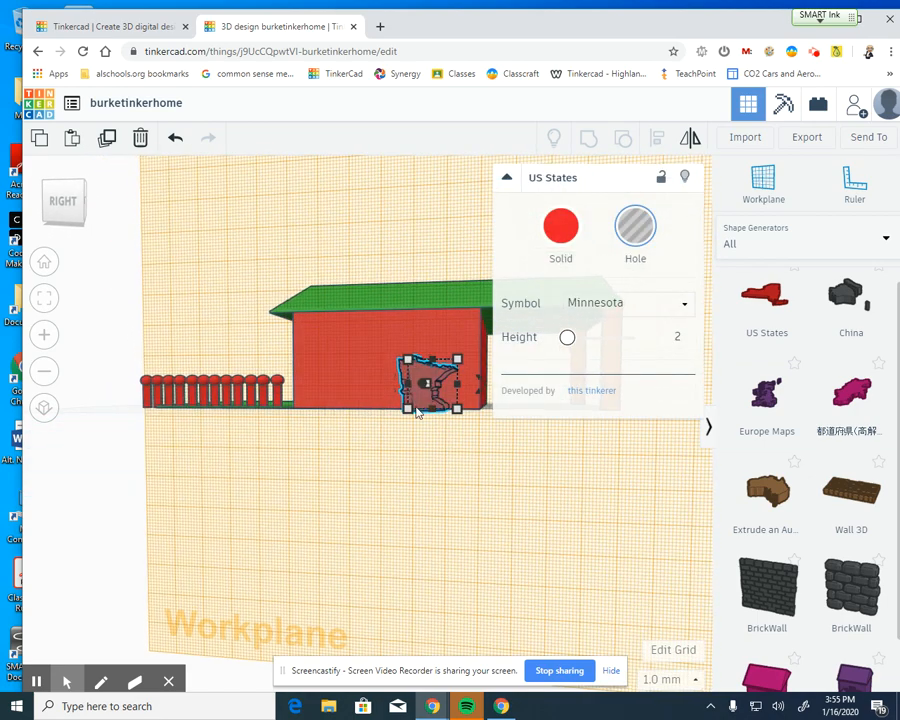
drag(424, 405, 430, 366)
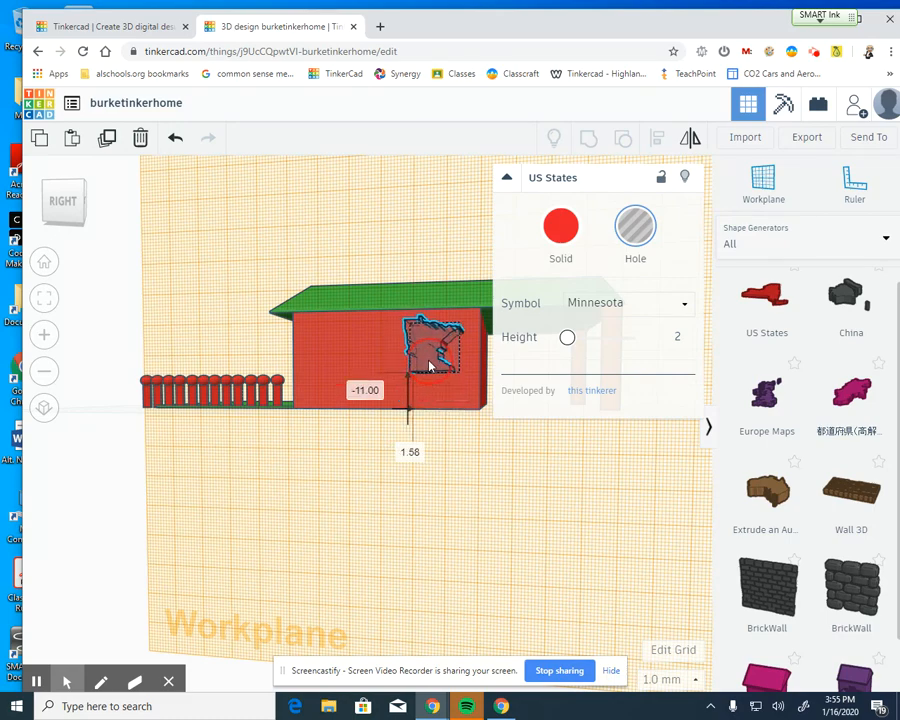
Step: Narrow the Minnesota hole to about 11 mm wide and nudge its position along the side wall
right_drag(396, 458, 443, 375)
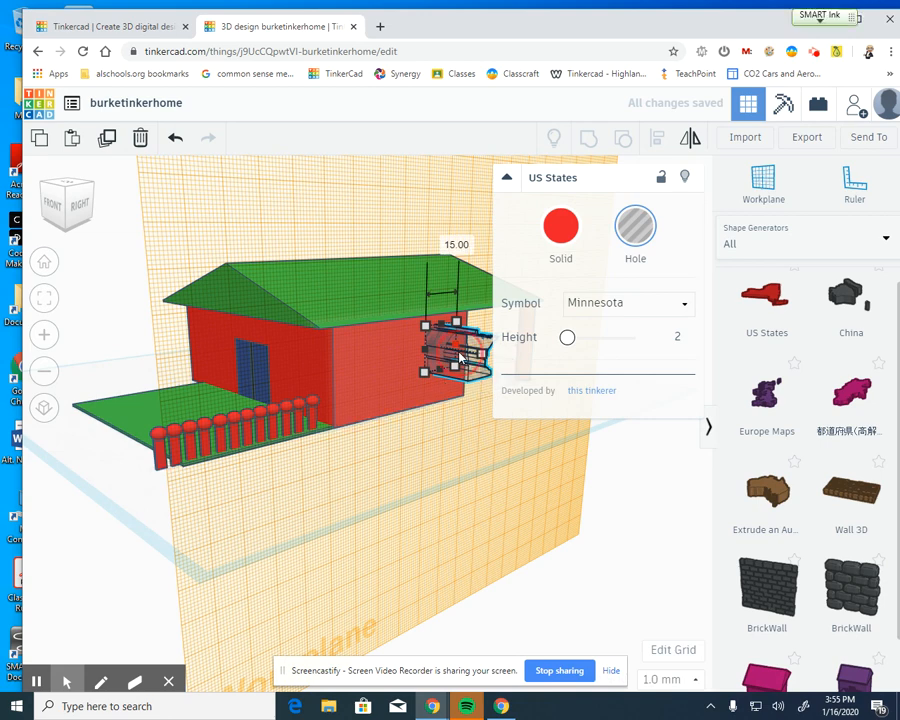
mouse_move(457, 358)
mouse_down()
mouse_move(440, 350)
mouse_move(458, 352)
mouse_up()
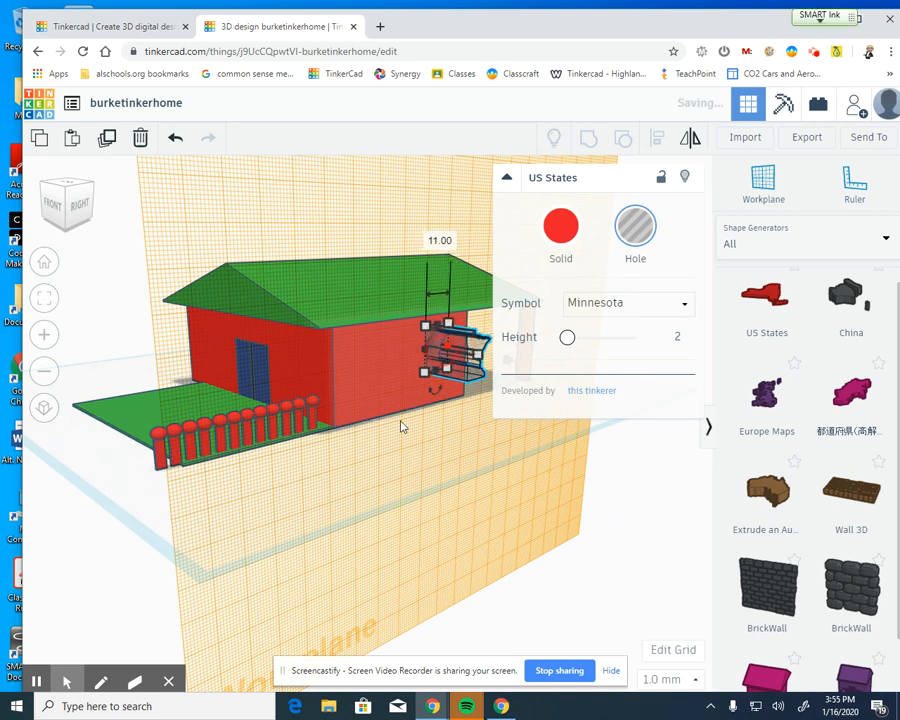
right_drag(403, 503, 456, 458)
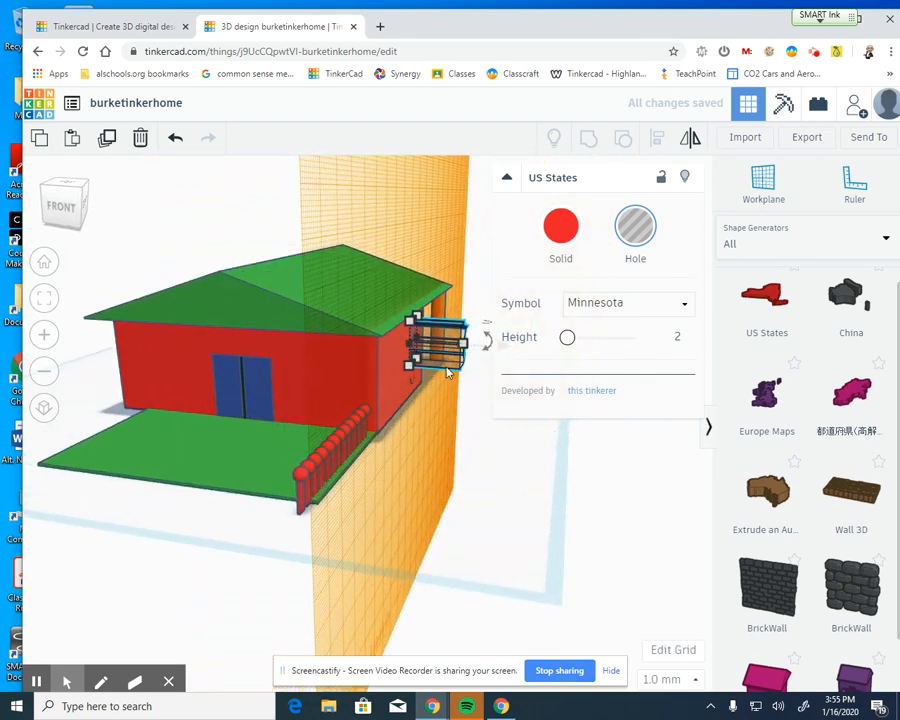
mouse_move(450, 356)
mouse_down()
mouse_move(443, 363)
mouse_move(430, 344)
mouse_move(440, 360)
mouse_move(448, 354)
mouse_up()
right_drag(493, 468, 491, 469)
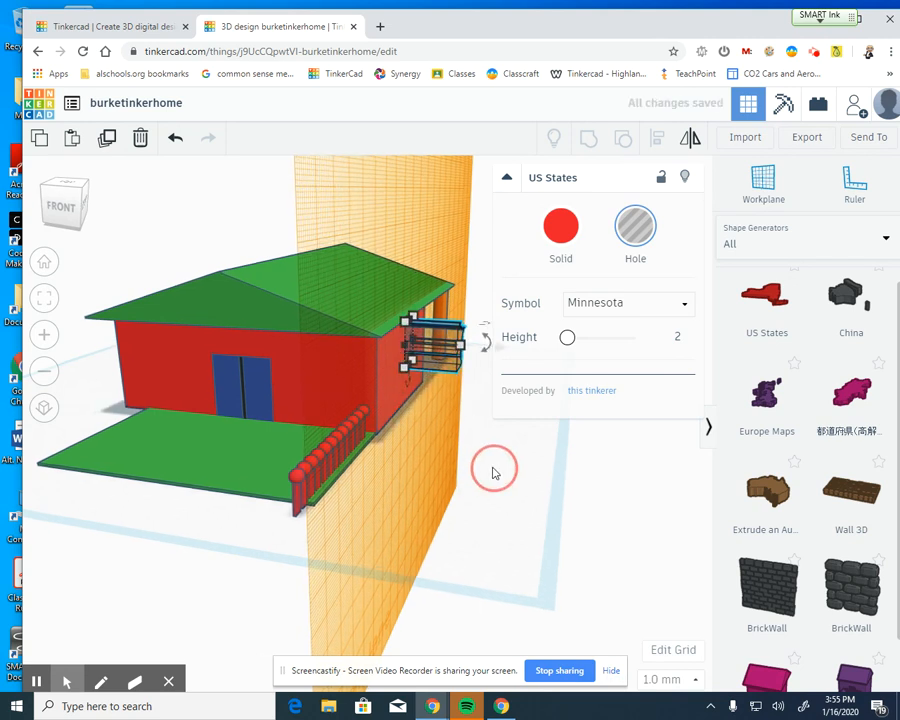
click(235, 476)
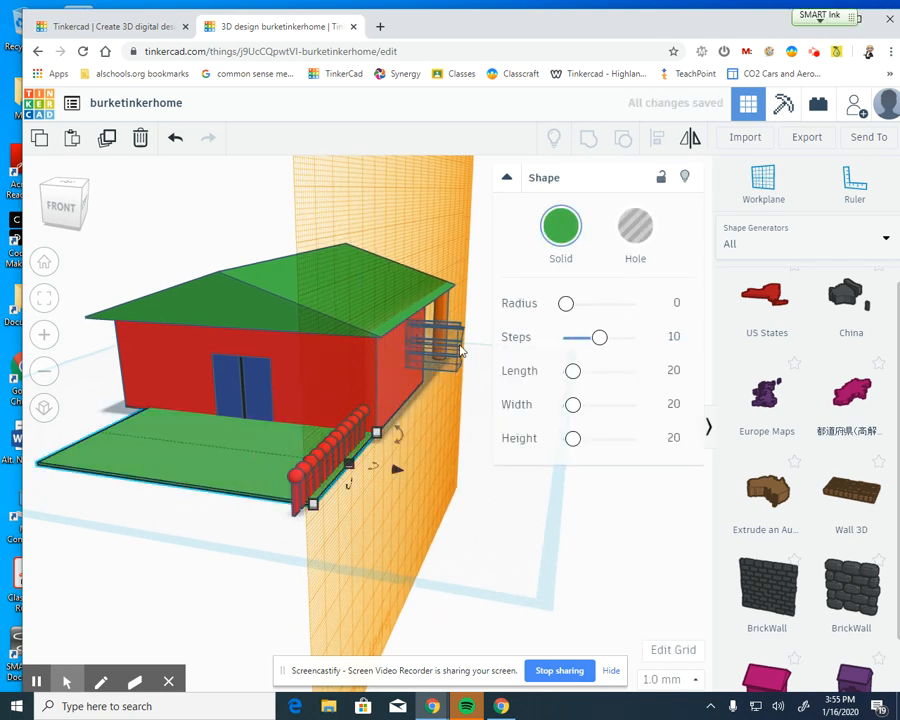
click(437, 352)
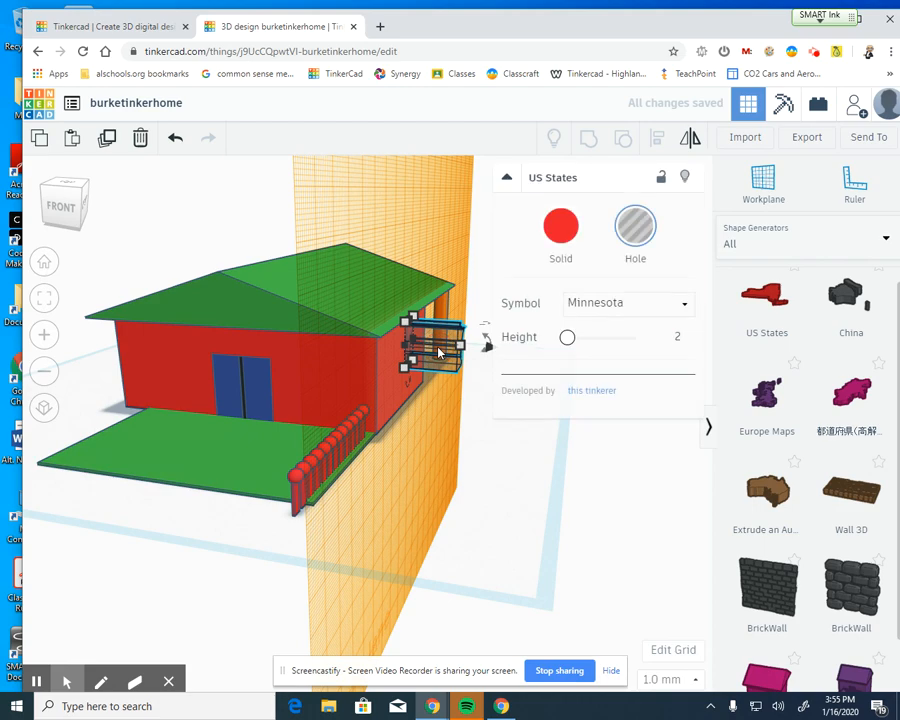
mouse_move(437, 352)
mouse_down()
mouse_move(426, 346)
mouse_move(444, 352)
mouse_up()
right_drag(460, 506, 449, 440)
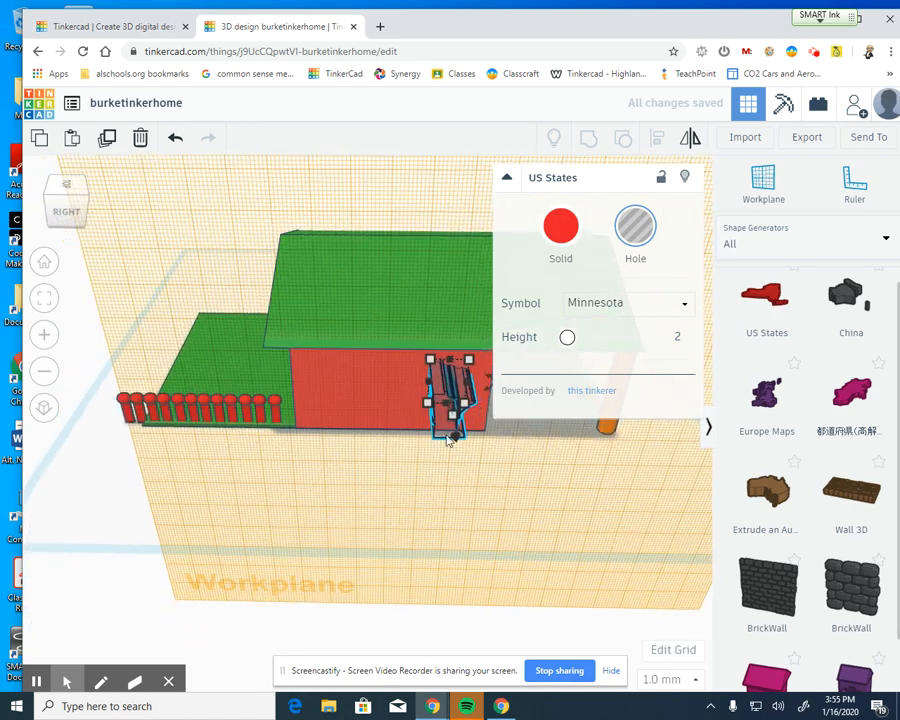
Step: Push the Minnesota hole 9 mm inward so that it passes into the side wall
drag(455, 443, 458, 426)
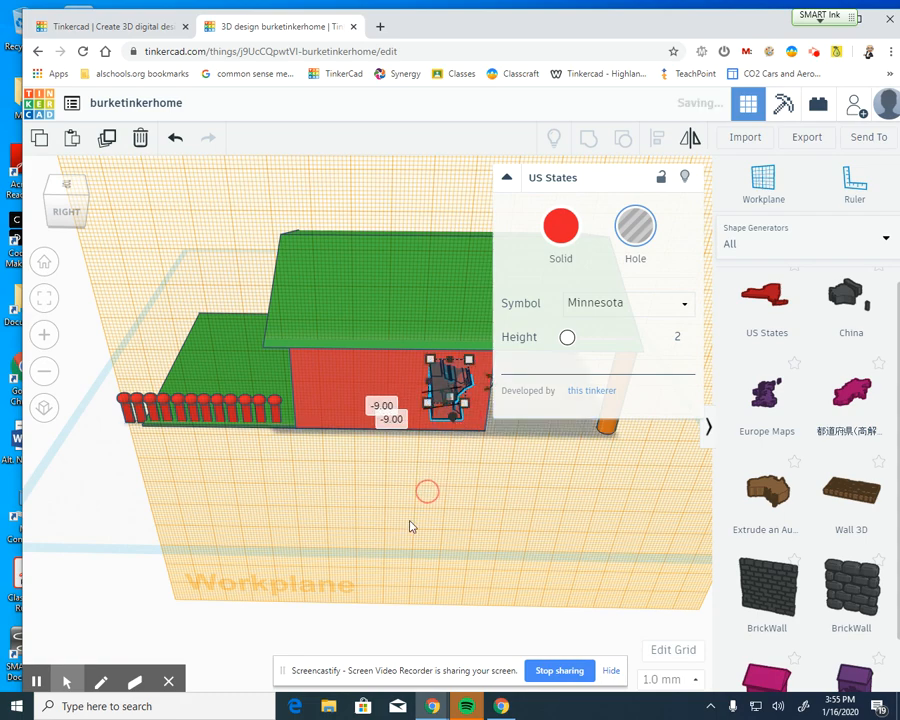
right_drag(368, 530, 472, 471)
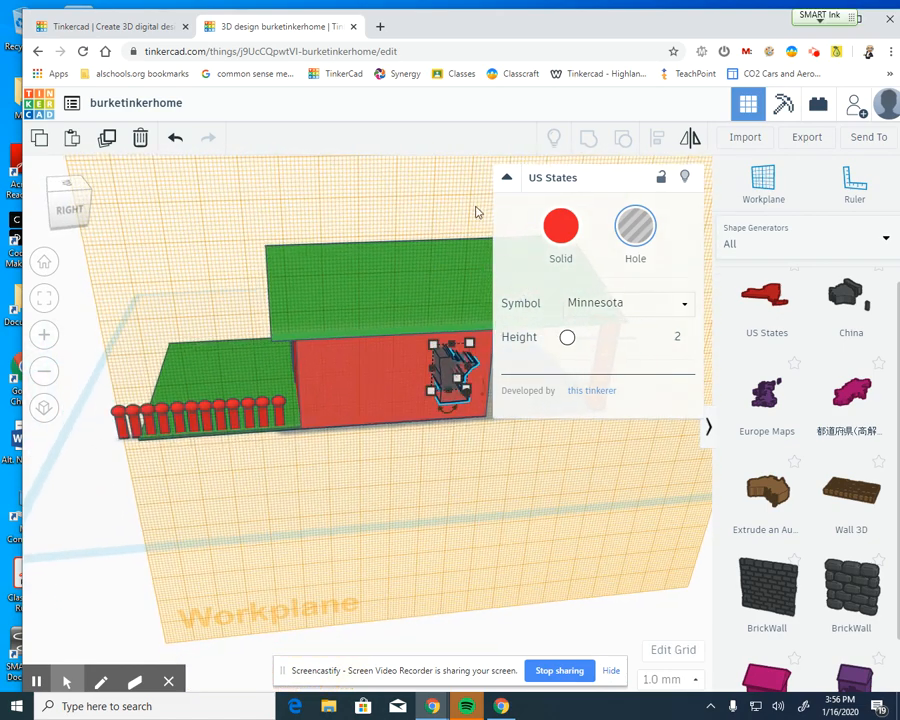
click(508, 178)
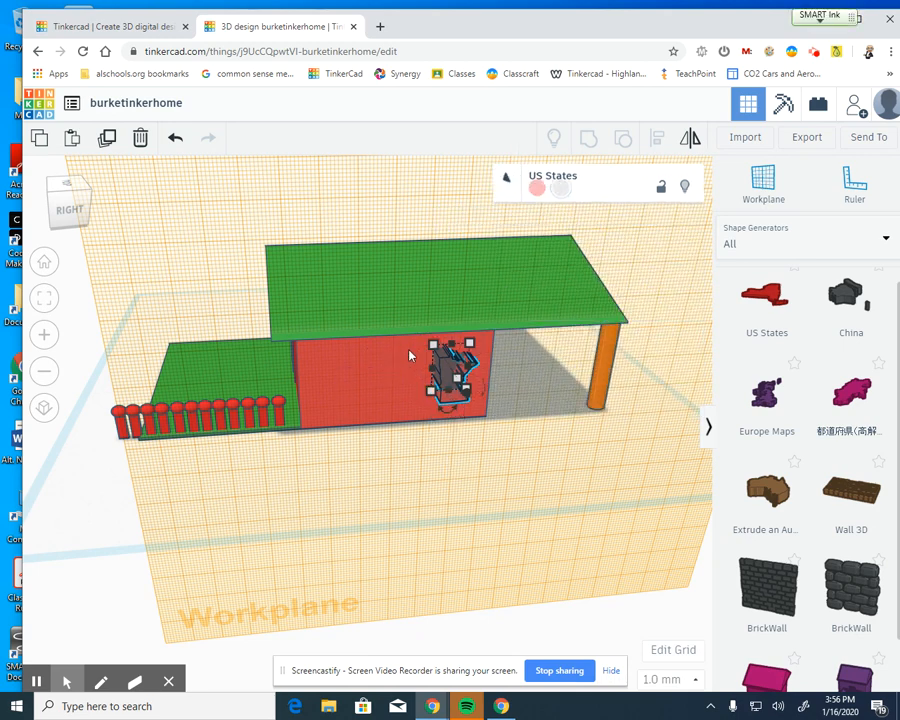
Step: Select the red side wall and reset the workplane to the ground grid
click(412, 352)
drag(435, 352, 397, 354)
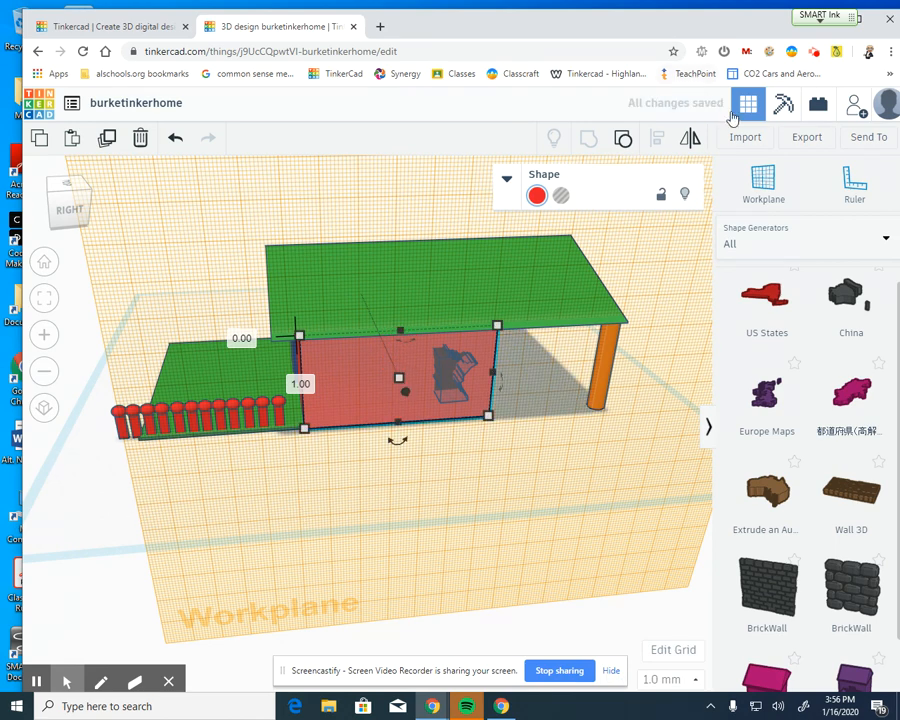
click(766, 178)
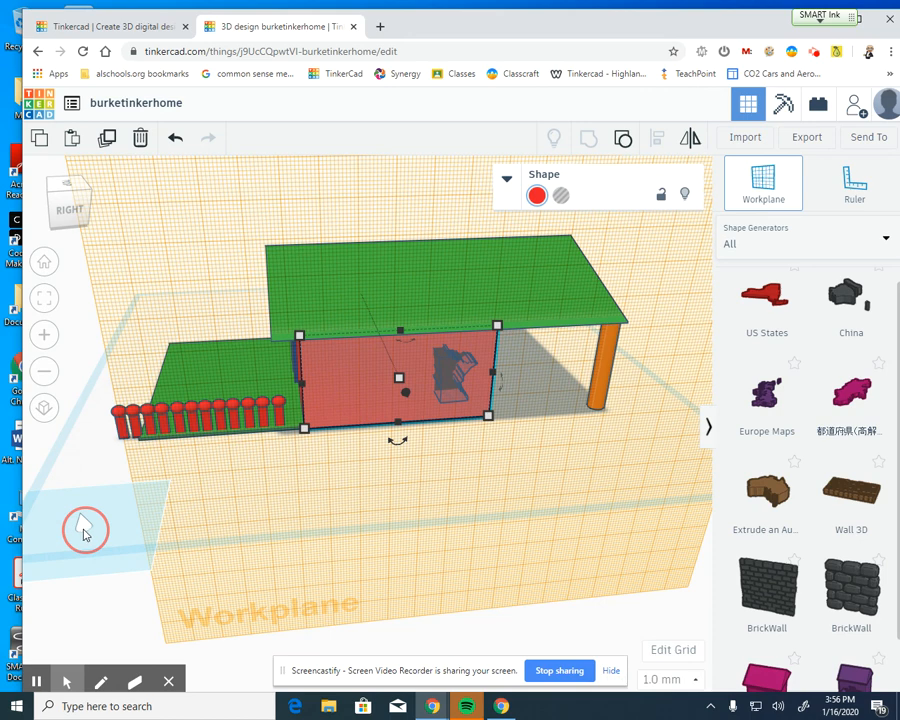
click(84, 530)
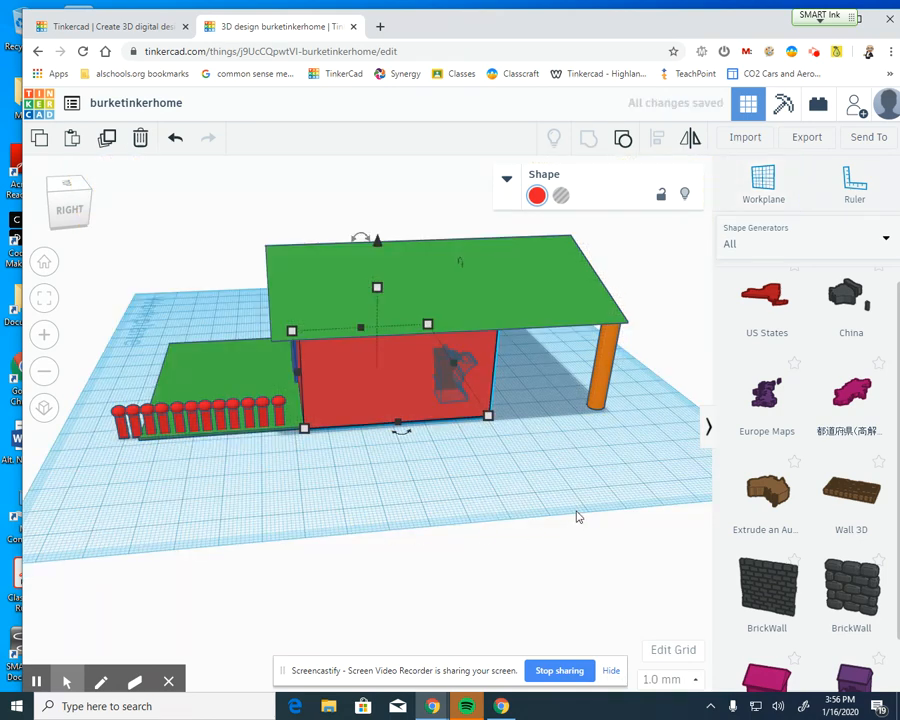
Step: Add the Minnesota hole to the wall selection and group the two shapes to cut out the window
drag(528, 492, 440, 397)
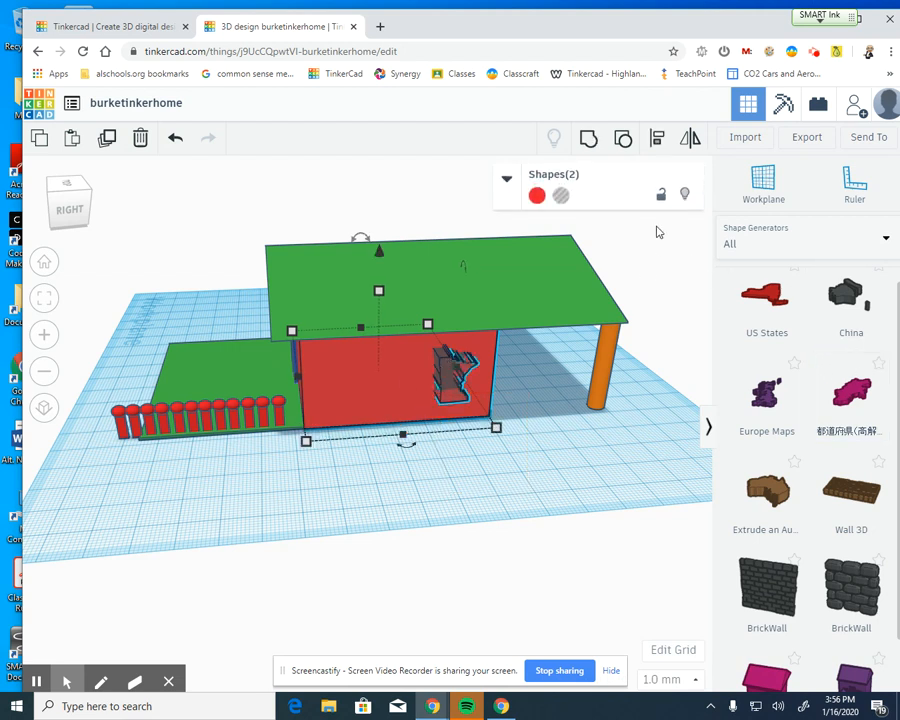
click(589, 138)
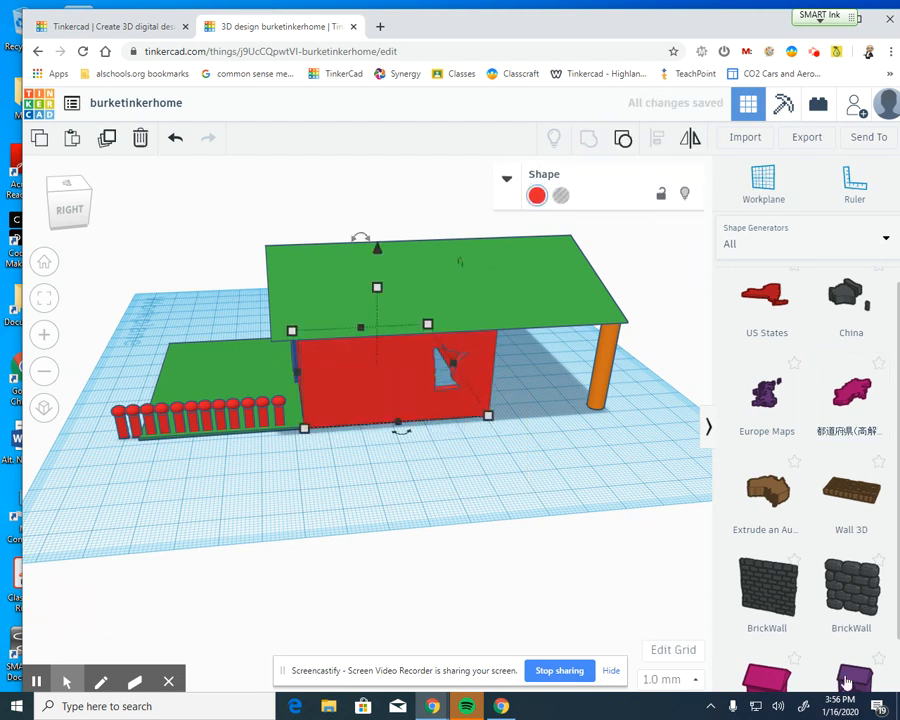
right_drag(522, 491, 477, 490)
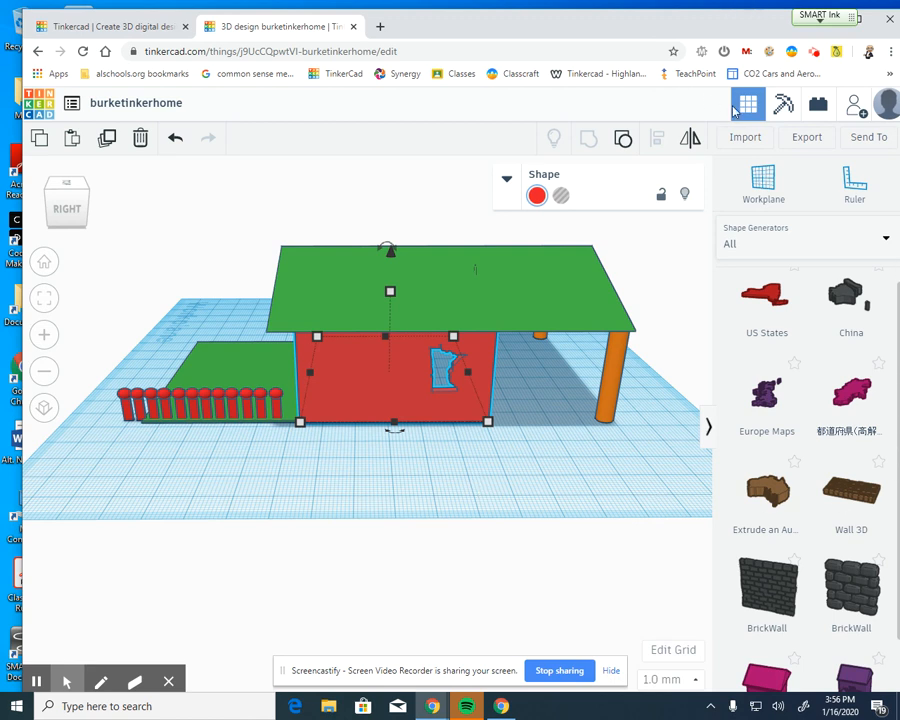
Step: Set the workplane on the roof slope and place a tall box from Basic Shapes there, about 7 by 8 mm, as a chimney
click(750, 183)
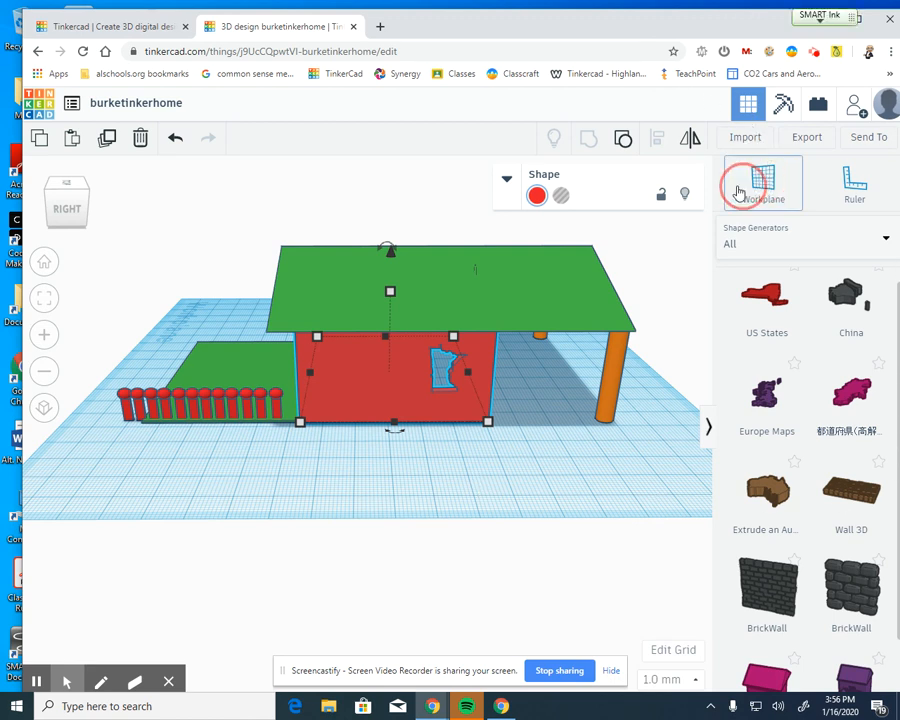
click(340, 290)
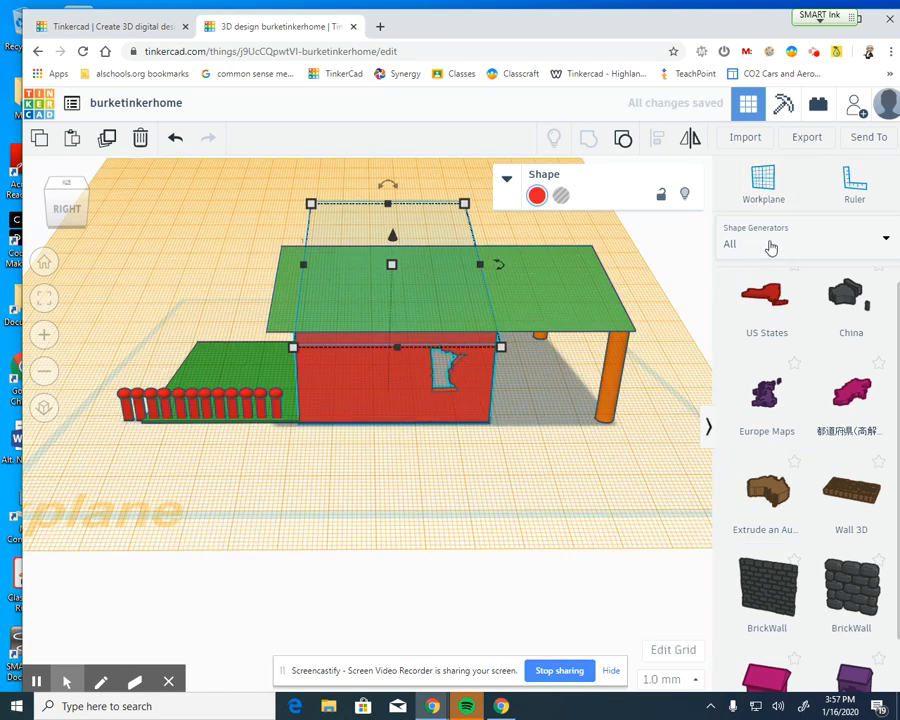
click(770, 246)
click(760, 294)
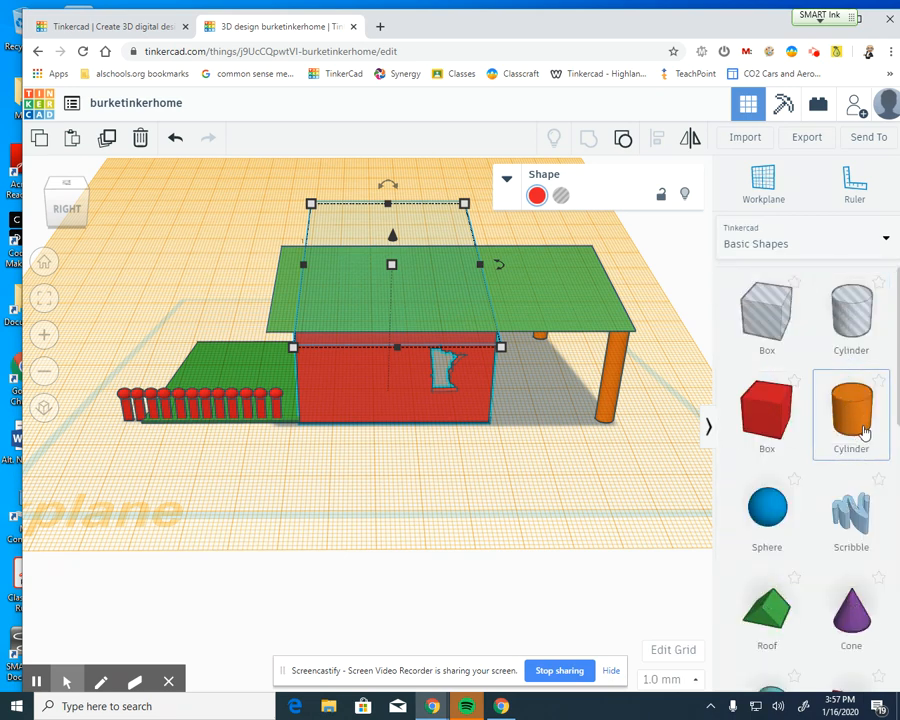
drag(766, 422, 337, 294)
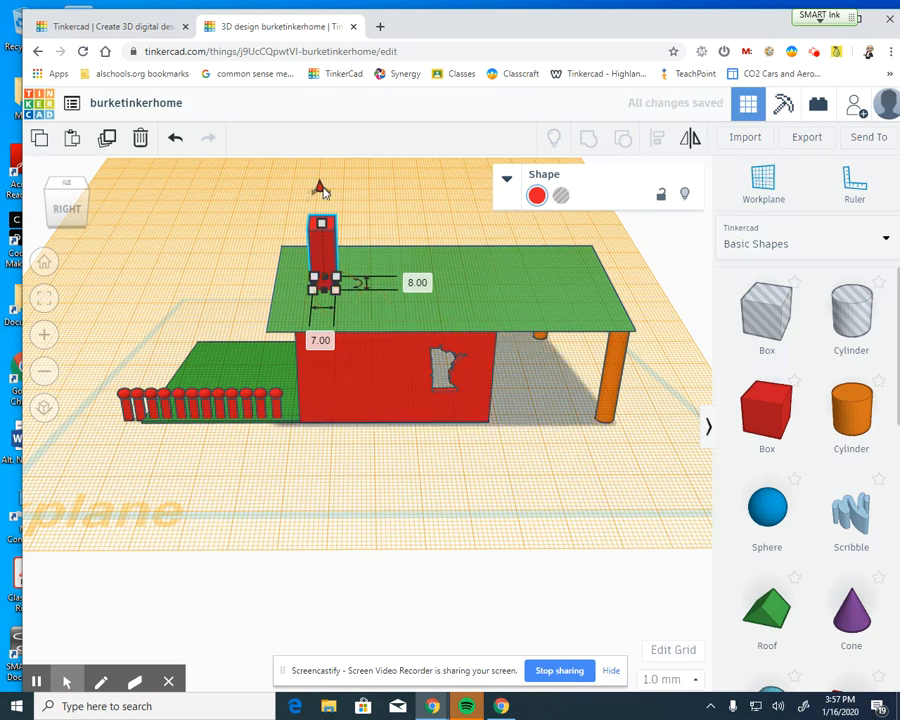
Step: Sink the chimney box 2 mm into the roof and reset the workplane to the ground grid
drag(319, 190, 322, 197)
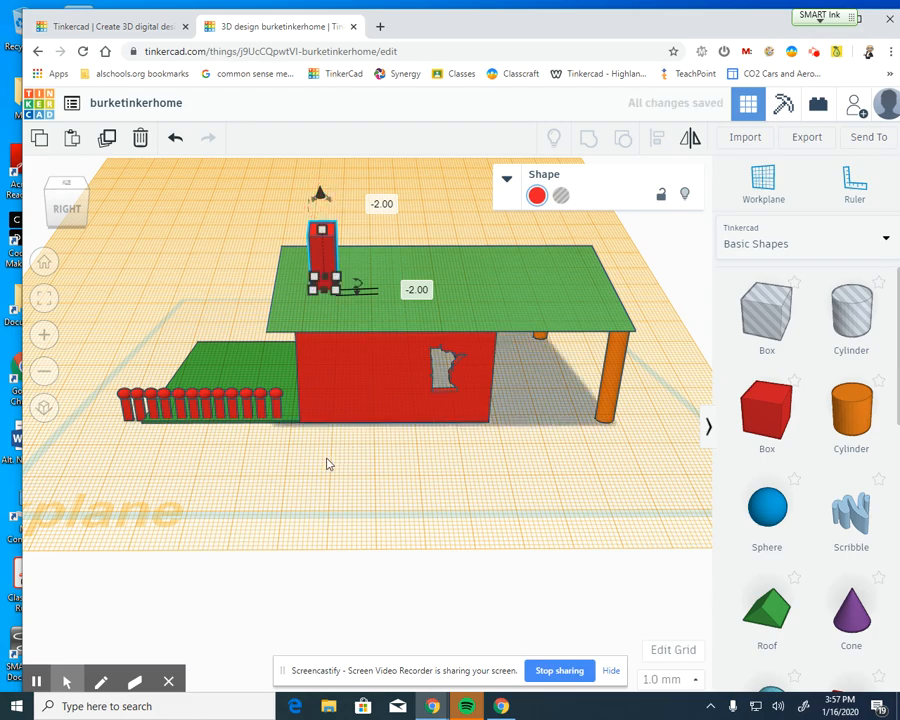
right_drag(256, 629, 474, 589)
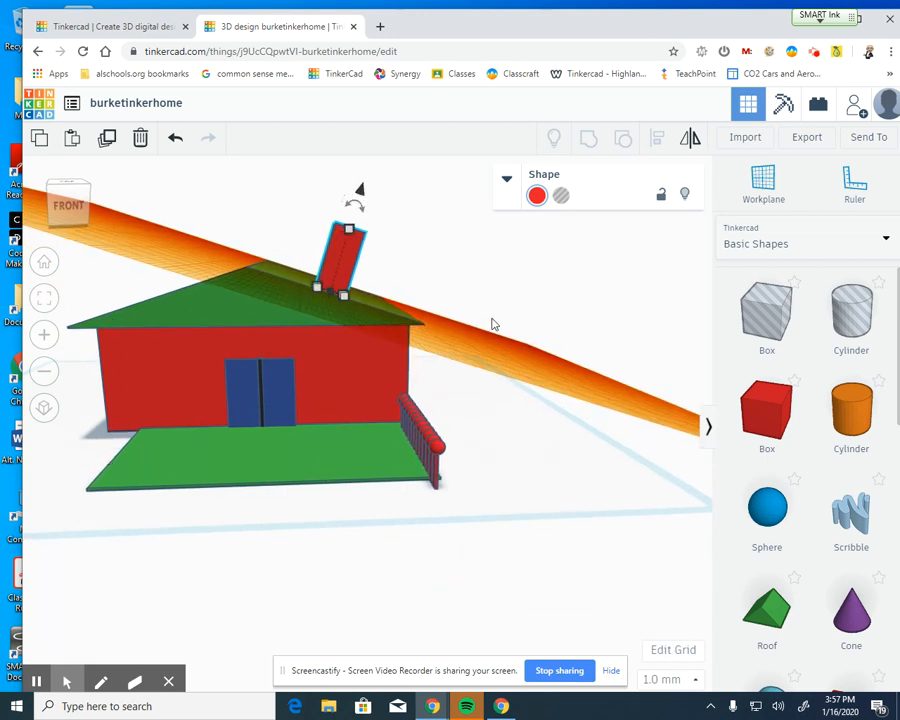
click(763, 188)
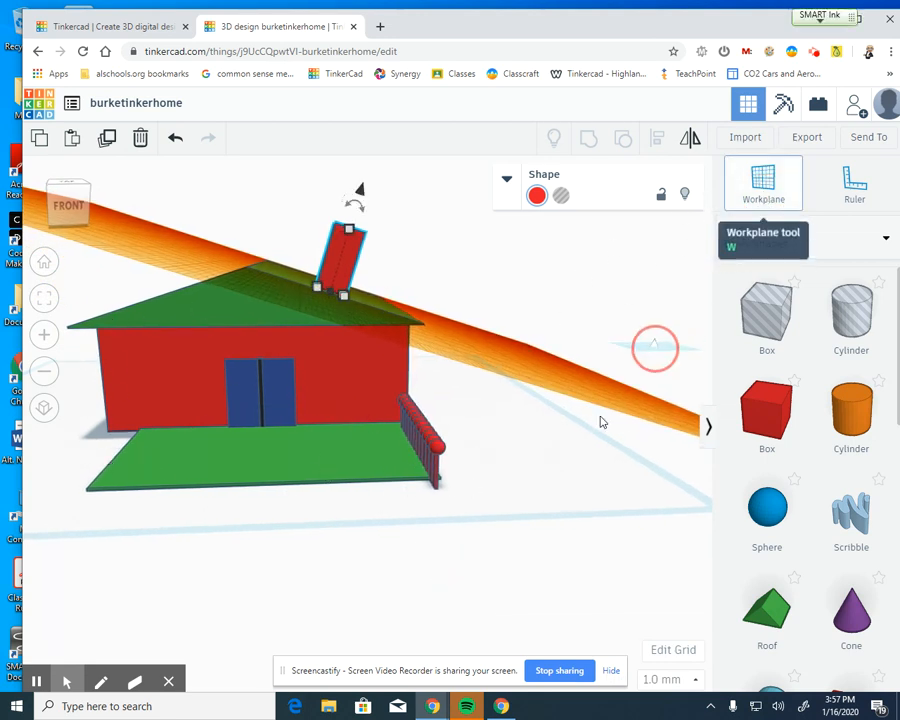
click(536, 478)
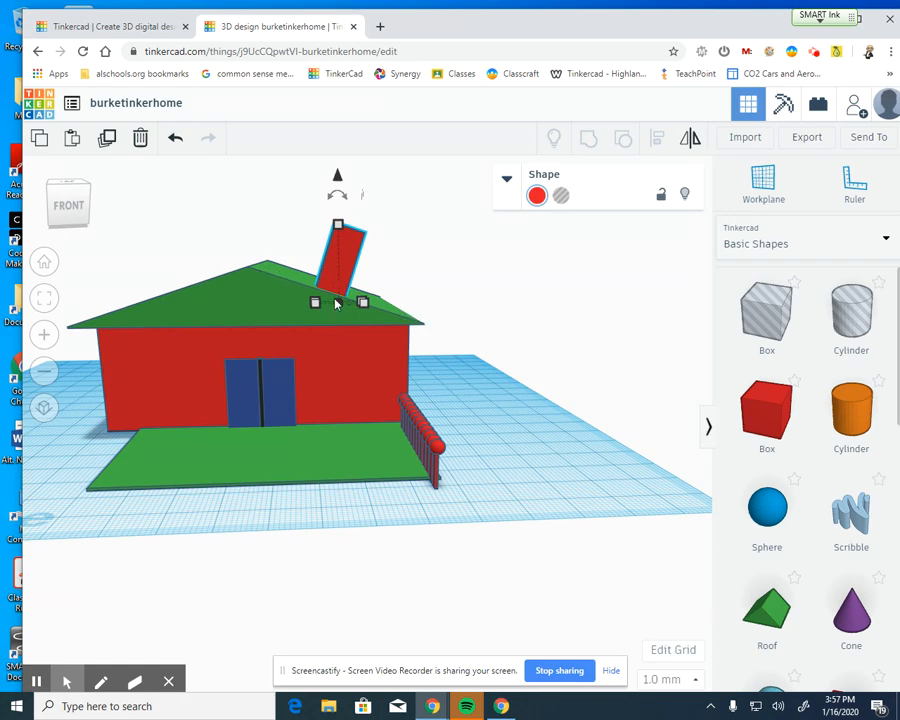
Step: Rotate the tilted chimney box until it stands upright on the roof slope
right_drag(477, 297, 325, 215)
drag(336, 195, 346, 202)
right_drag(175, 462, 345, 293)
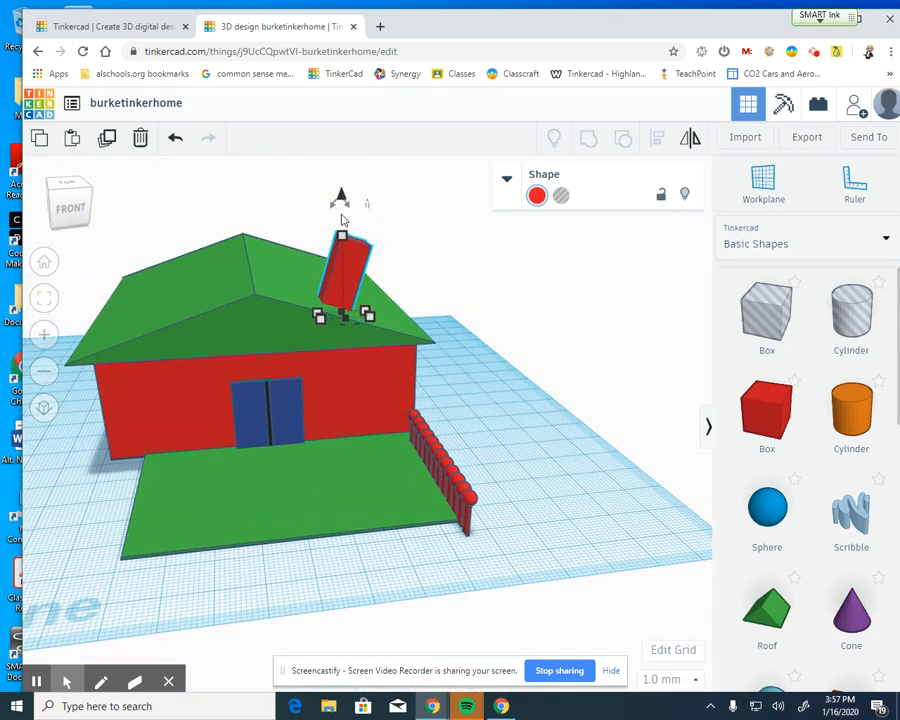
drag(339, 207, 313, 219)
Step: Examine the chimney's base on the roof from outside and from inside the house
right_drag(516, 410, 522, 496)
scroll(454, 525, up, 4)
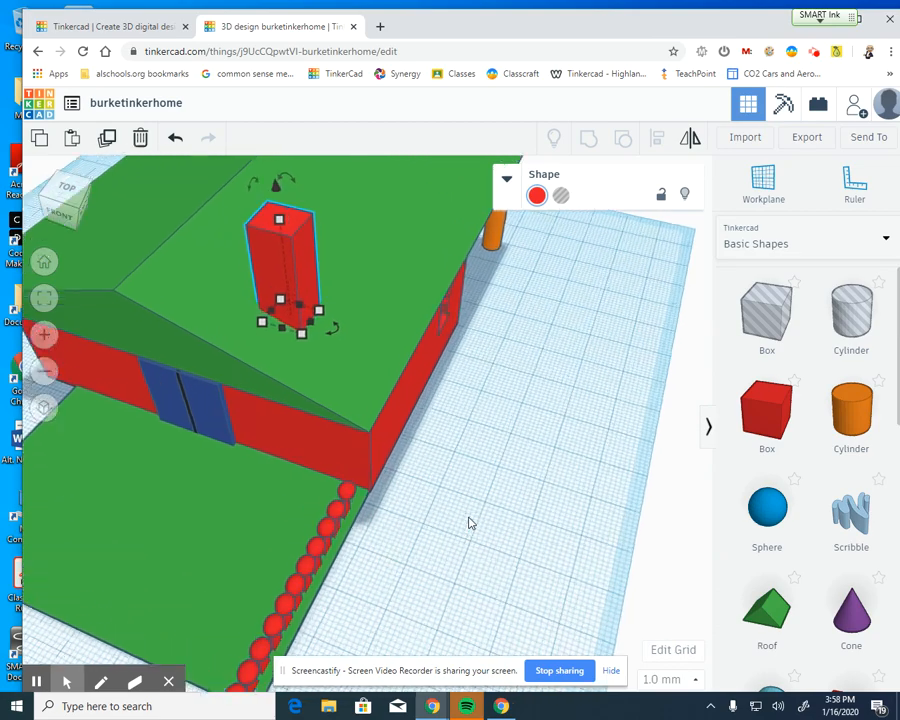
right_drag(470, 523, 418, 505)
scroll(418, 505, up, 3)
scroll(508, 524, up, 5)
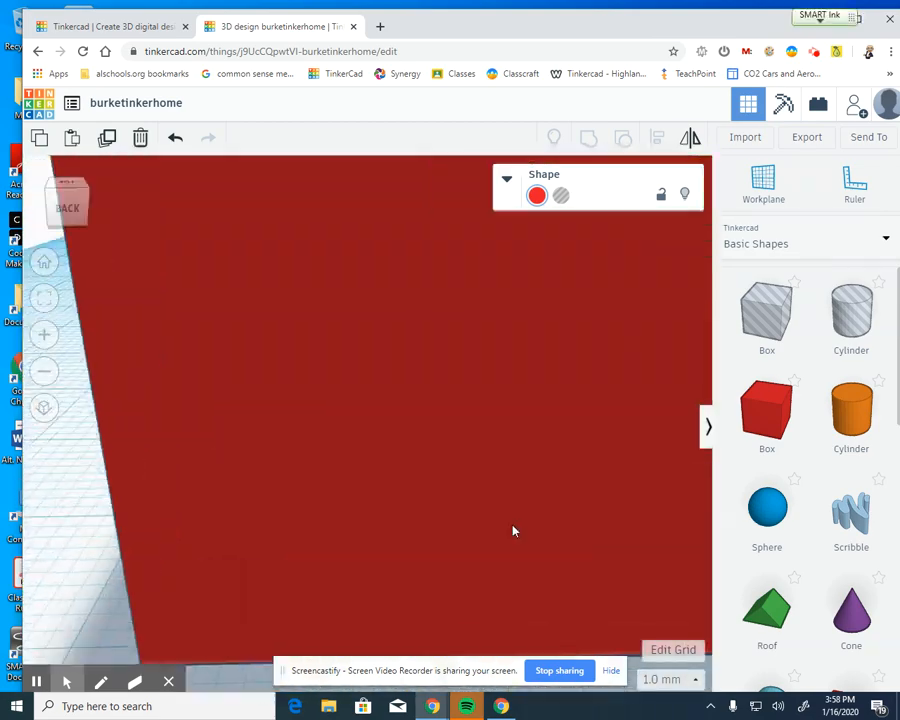
scroll(513, 525, down, 1)
scroll(513, 525, up, 1)
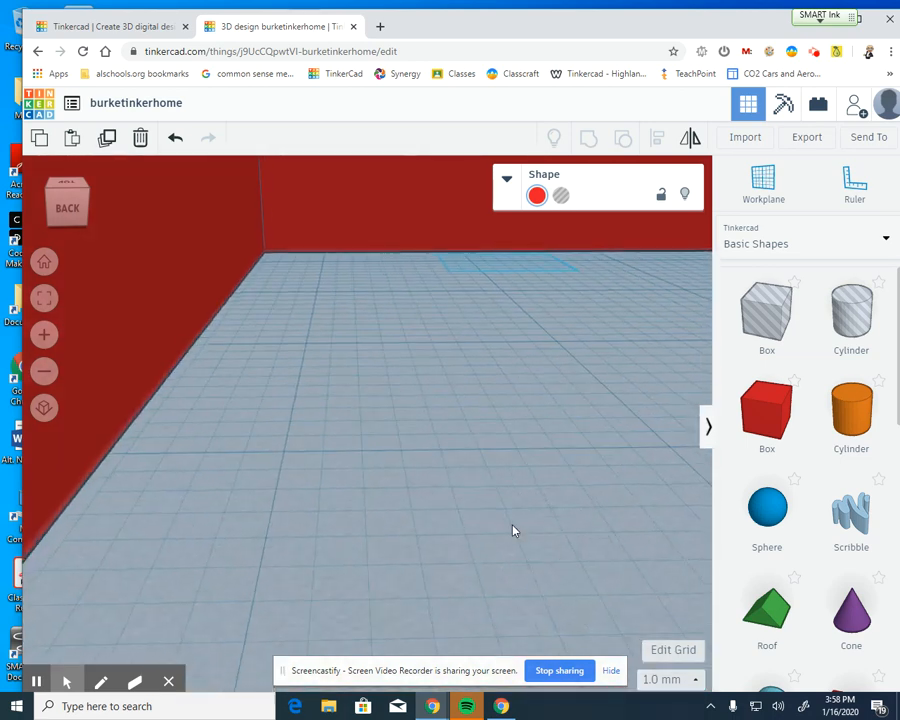
right_drag(513, 525, 361, 631)
right_drag(406, 318, 482, 623)
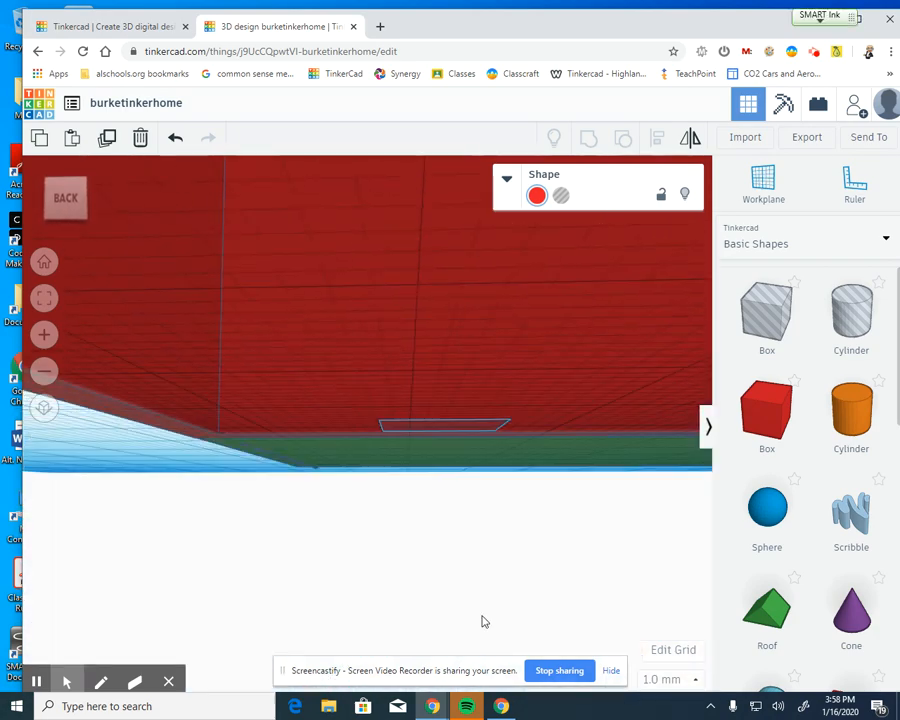
right_drag(458, 578, 397, 538)
scroll(397, 538, down, 5)
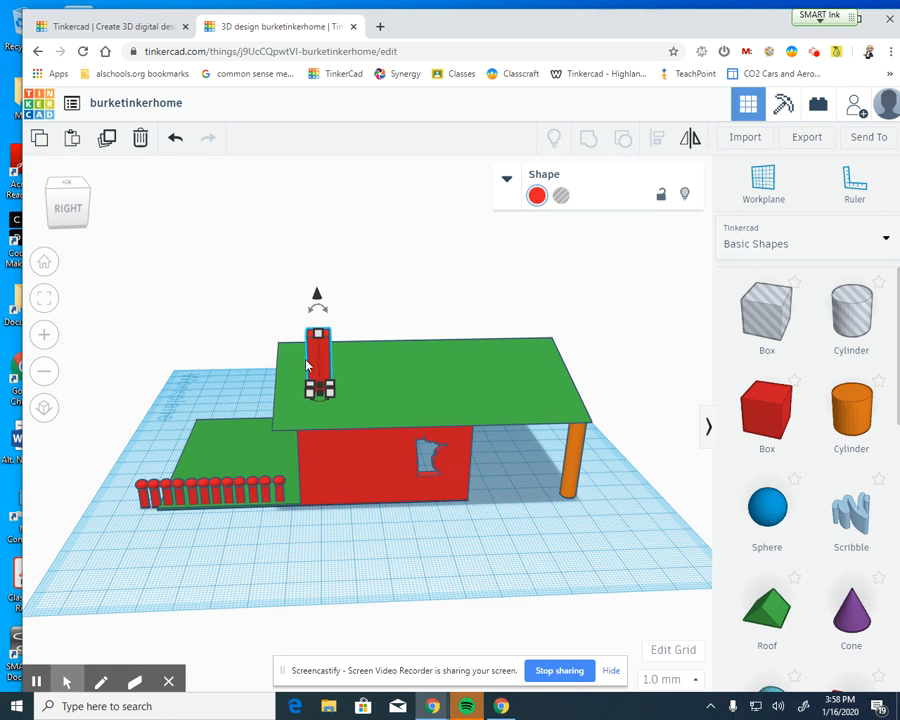
Step: Change the chimney's solid color to the preset medium purple
click(537, 196)
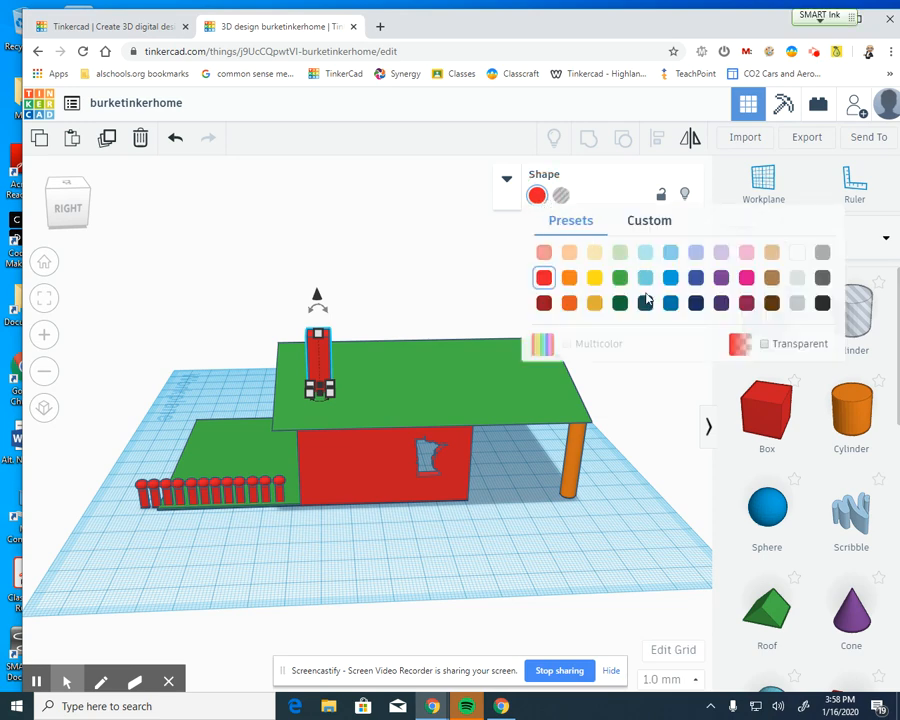
click(721, 278)
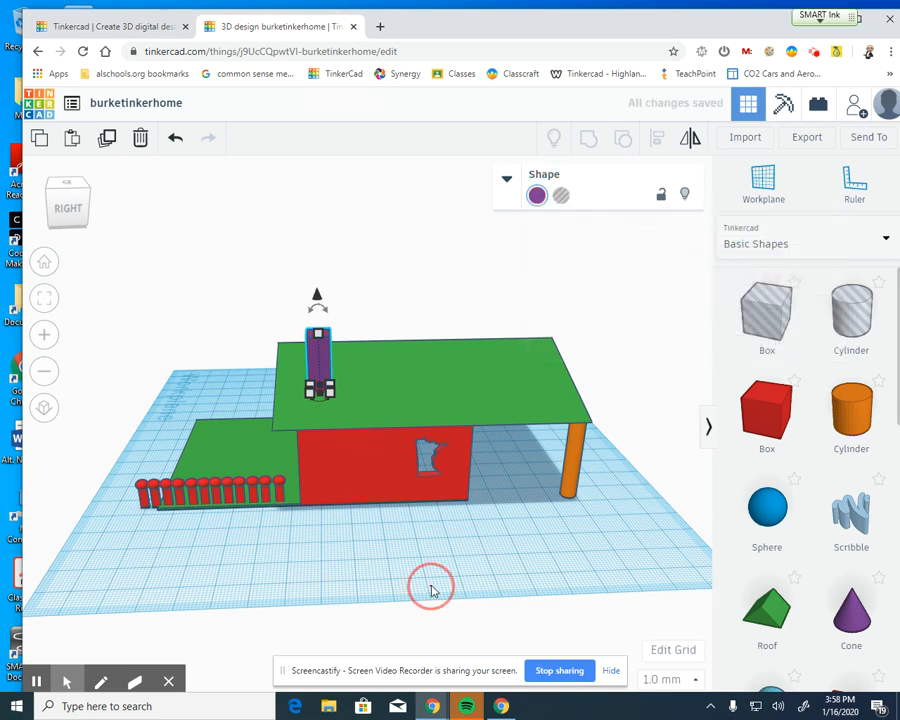
right_drag(205, 590, 544, 610)
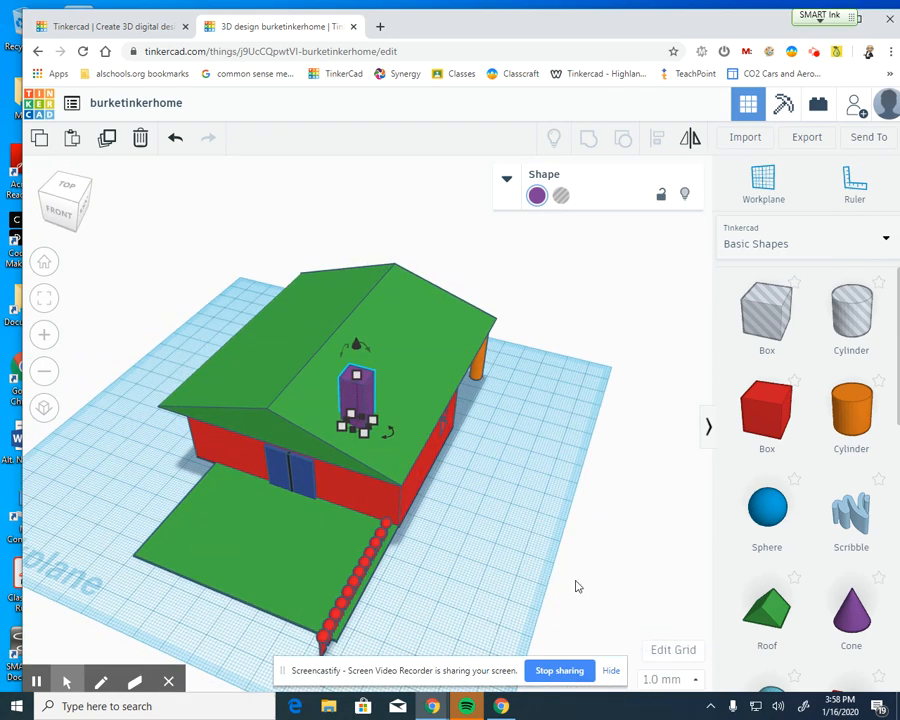